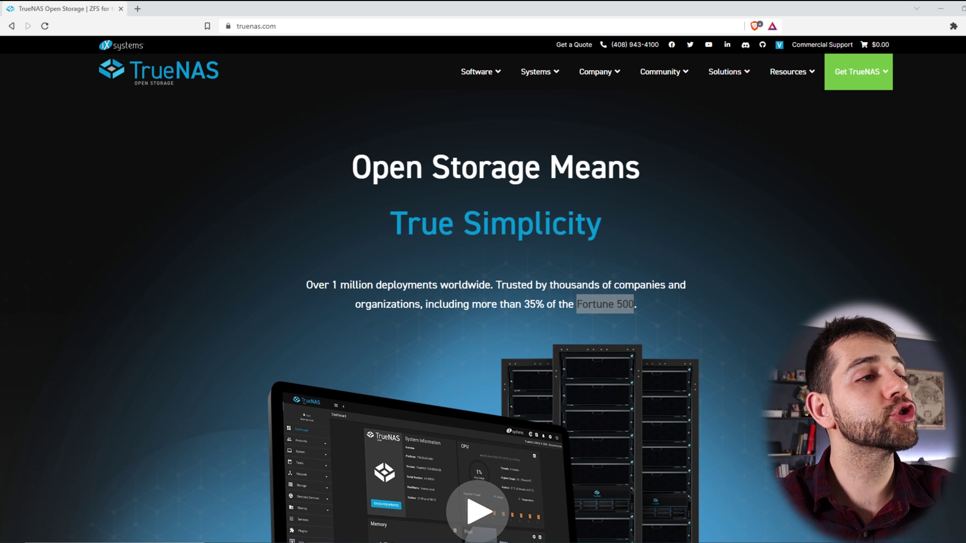
Step: From the Software menu, open the TrueNAS SCALE page and send TrueNAS CORE to a background tab
left_click(465, 70)
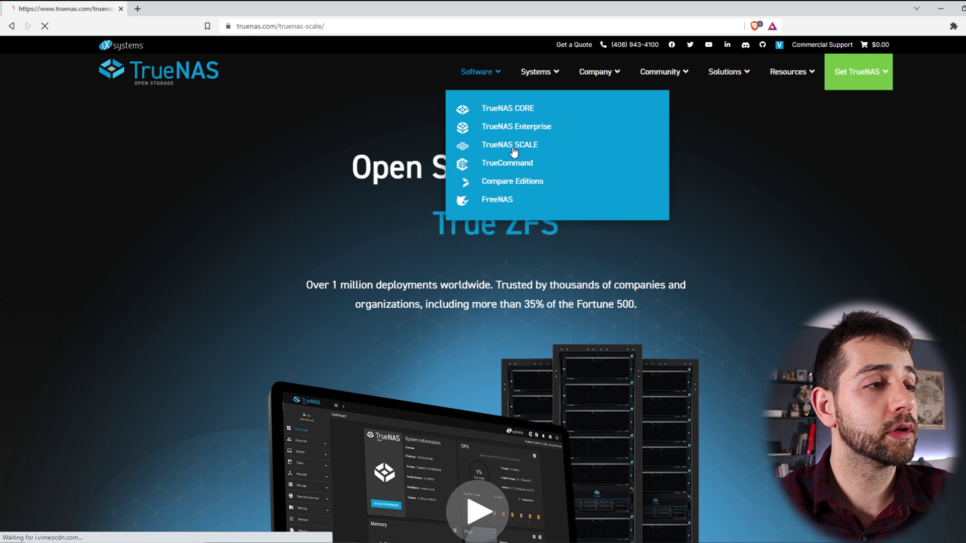
left_click(513, 148)
left_click(481, 75)
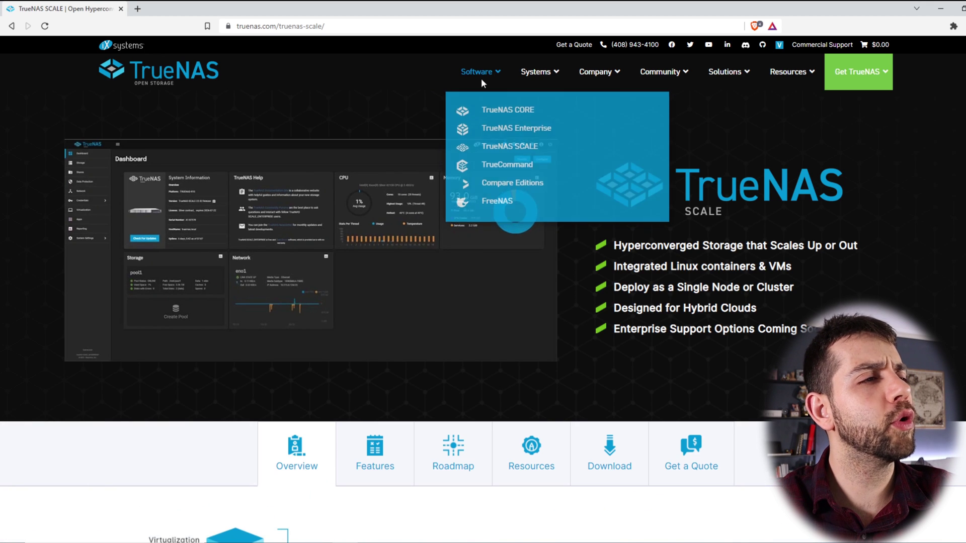
middle_click(509, 109)
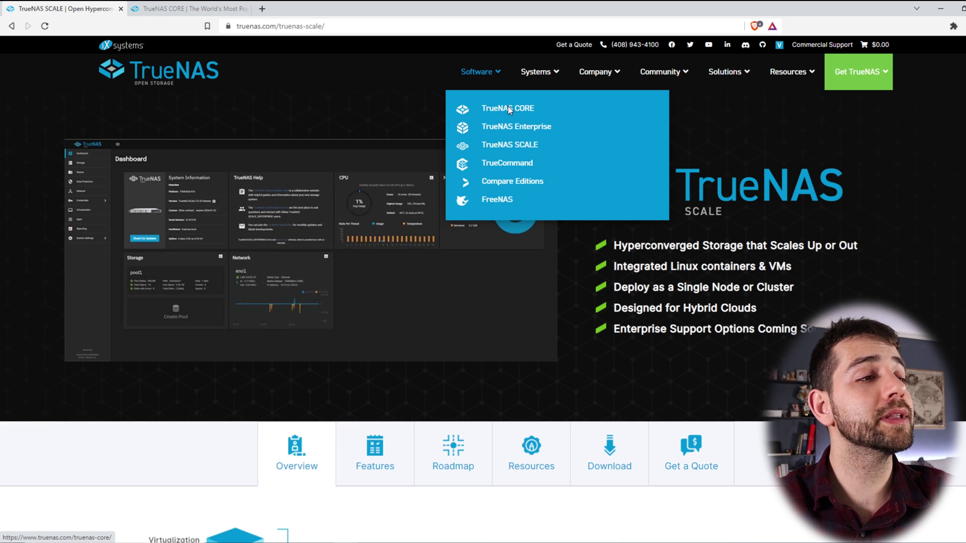
scroll(674, 333, "down", 3)
scroll(674, 333, "down", 2)
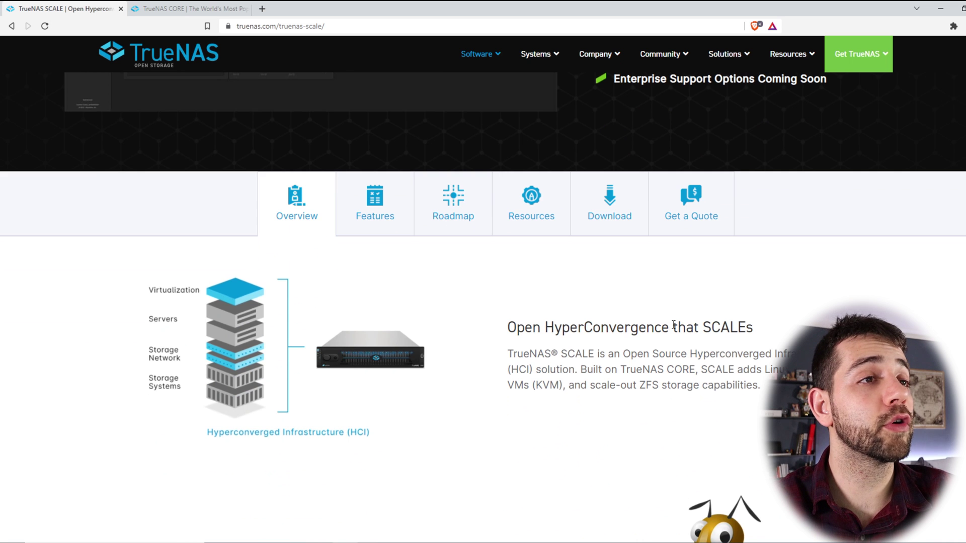
scroll(673, 325, "up", 3)
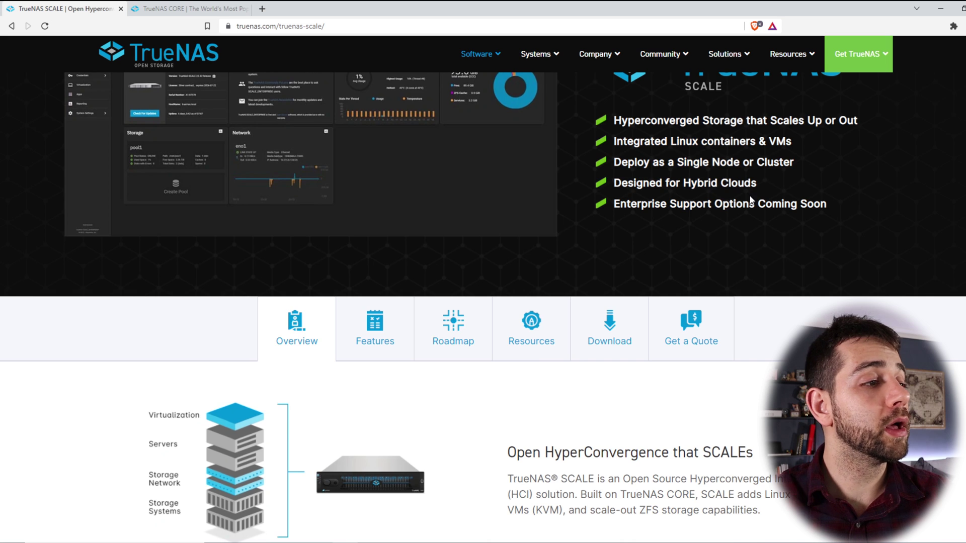
scroll(339, 301, "down", 3)
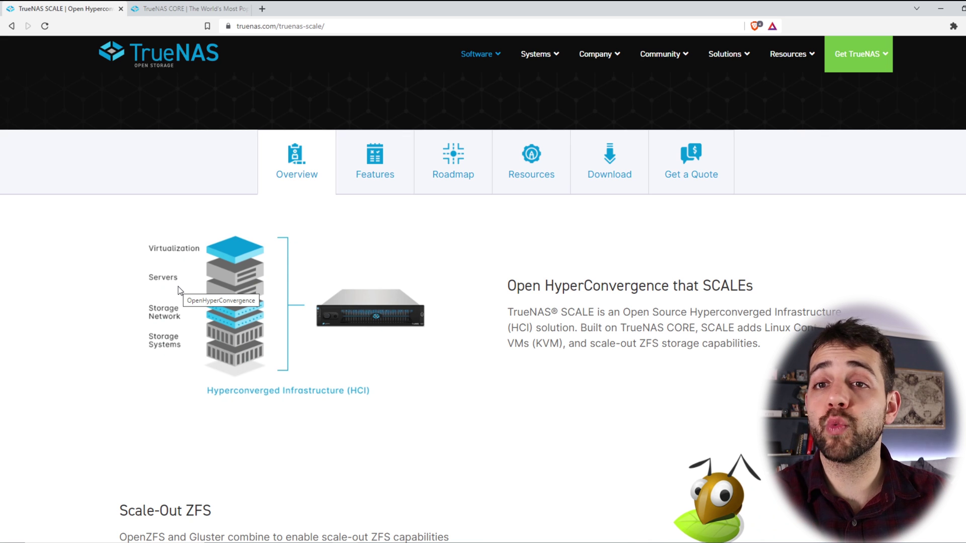
scroll(178, 290, "down", 6)
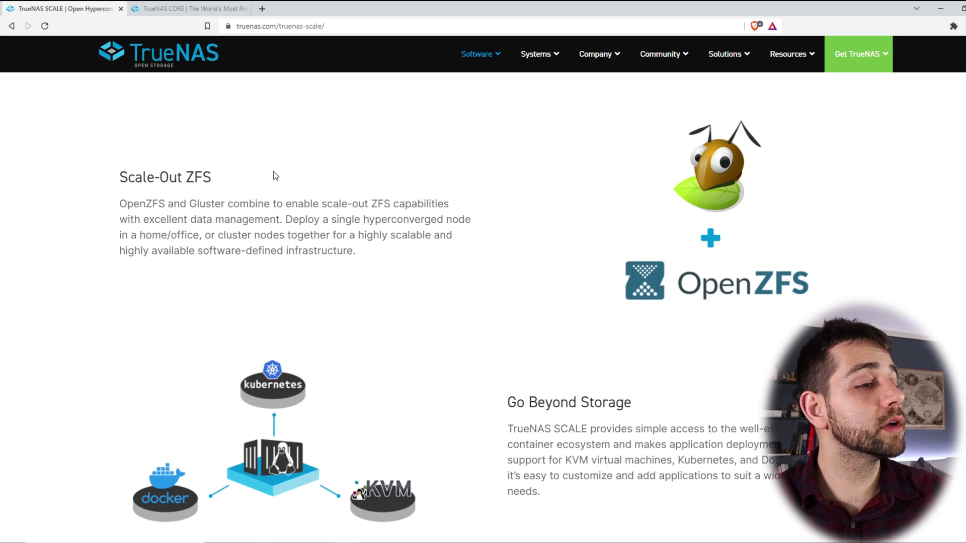
scroll(296, 201, "down", 3)
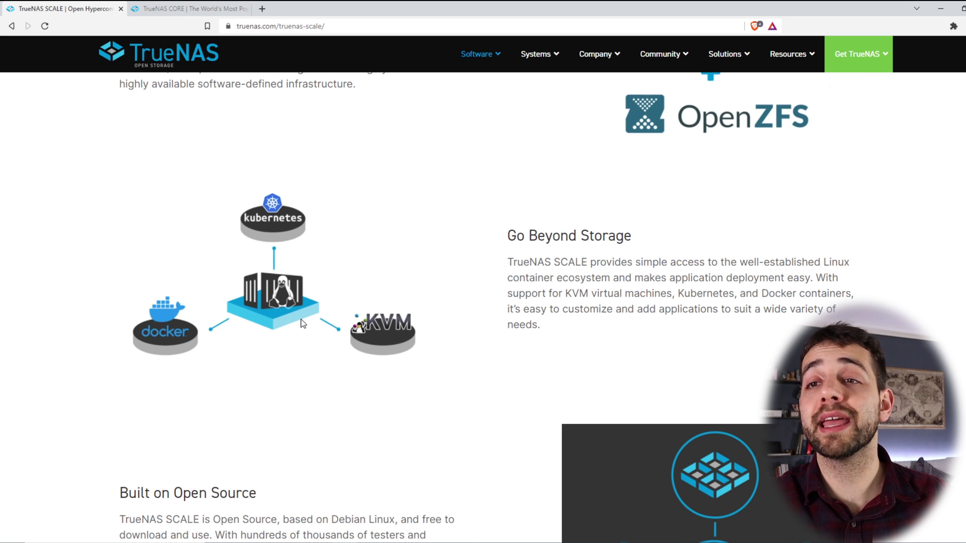
scroll(376, 357, "down", 2)
scroll(376, 358, "down", 3)
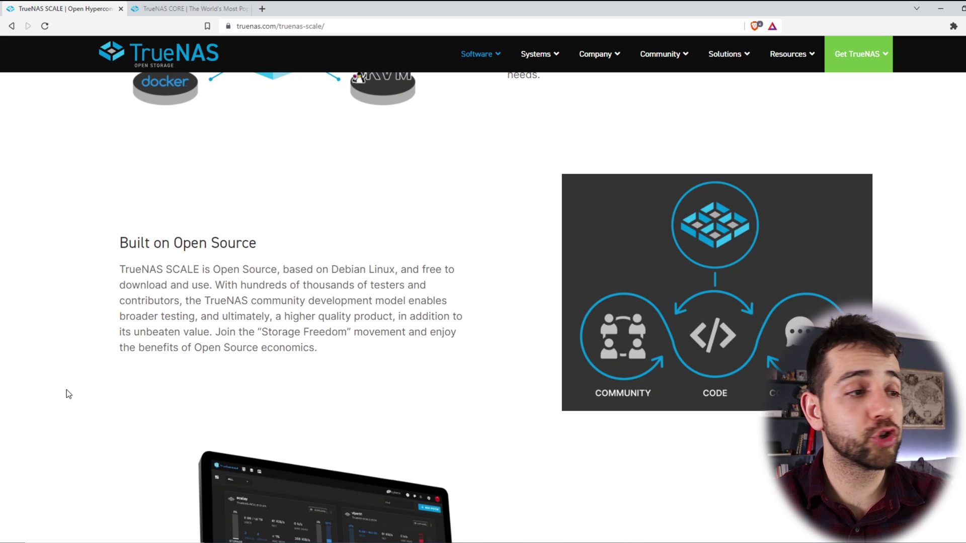
scroll(114, 398, "down", 4)
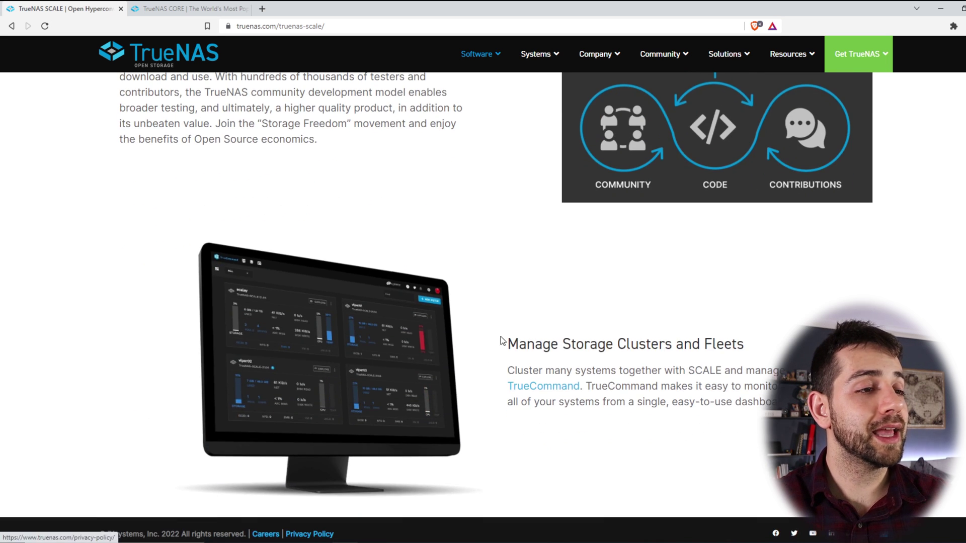
left_click_drag(540, 344, 678, 352)
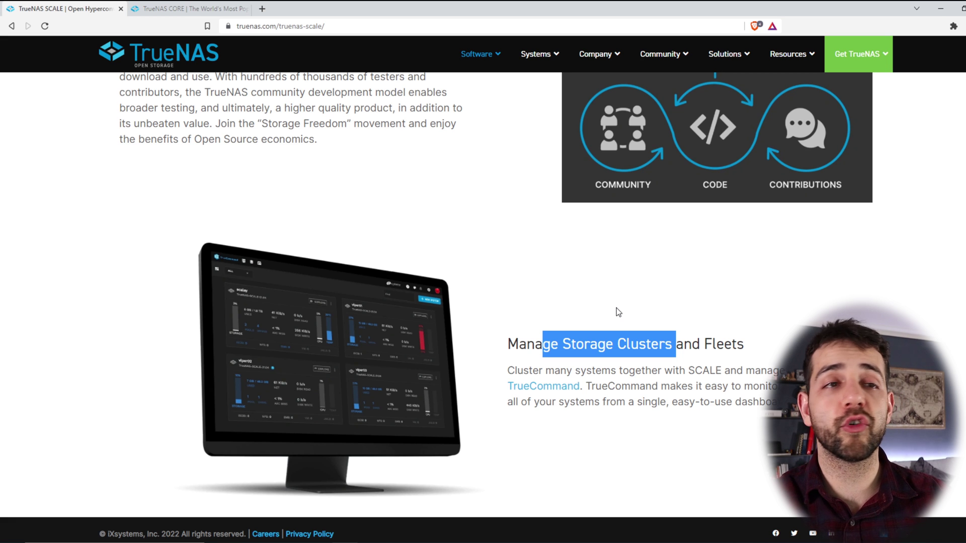
scroll(463, 255, "up", 15)
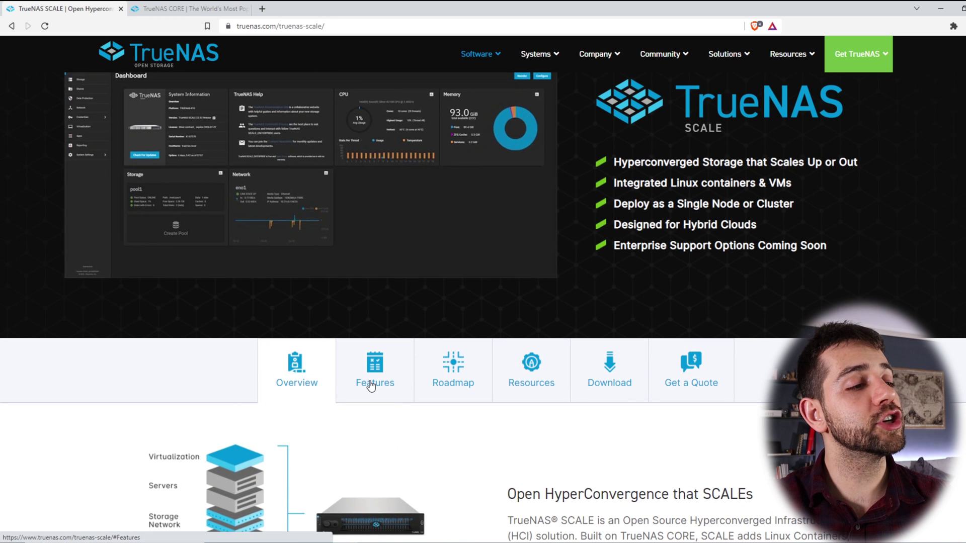
Step: Show the Features sections of both the TrueNAS SCALE and TrueNAS CORE pages
left_click(366, 381)
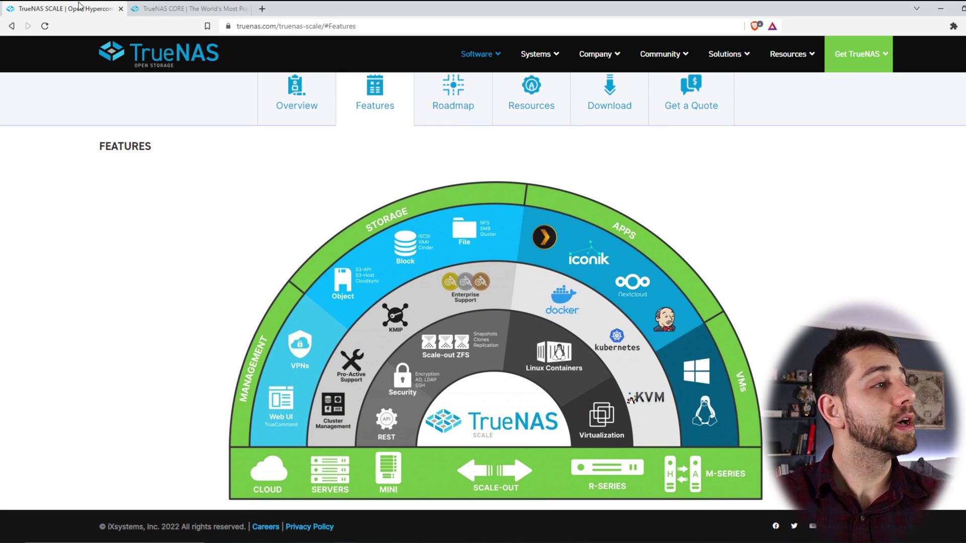
left_click(186, 8)
scroll(393, 270, "down", 2)
left_click(468, 345)
scroll(487, 399, "down", 2)
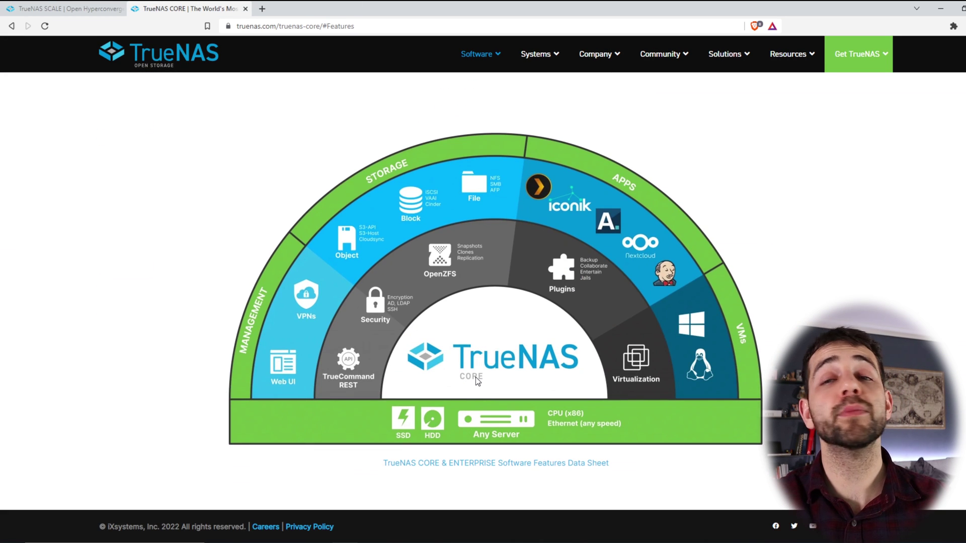
left_click(55, 6)
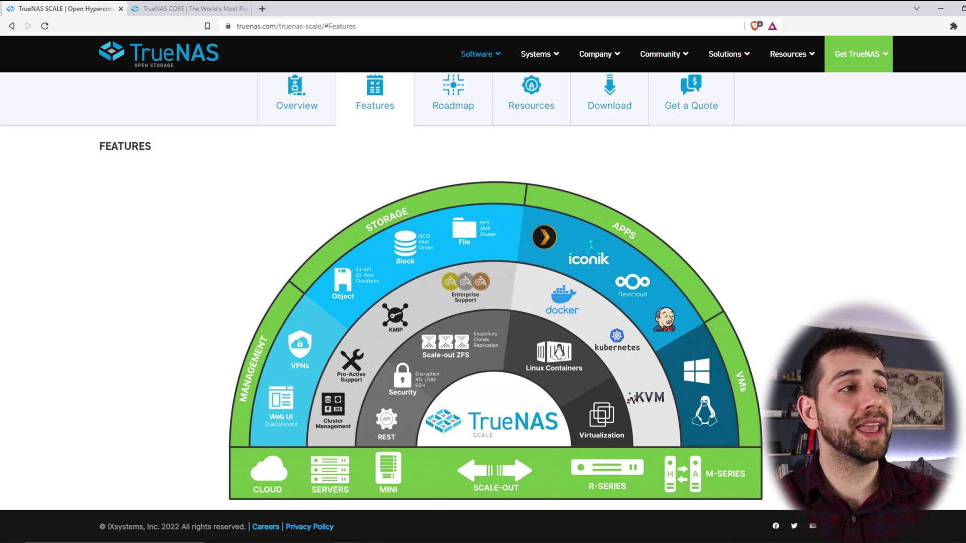
Step: Compare the CORE and SCALE feature diagrams across tabs, ending on the SCALE tab
left_click(189, 8)
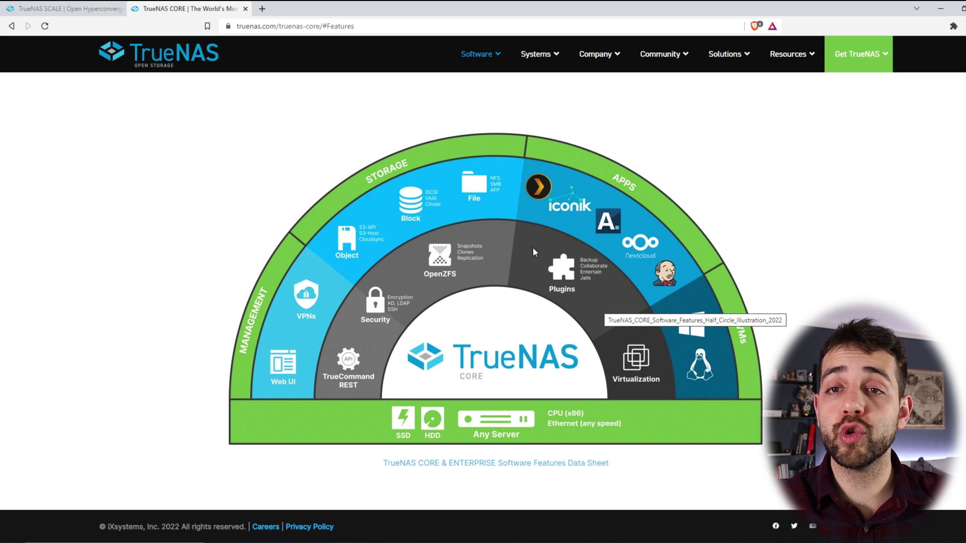
key("ctrl+shift+Tab")
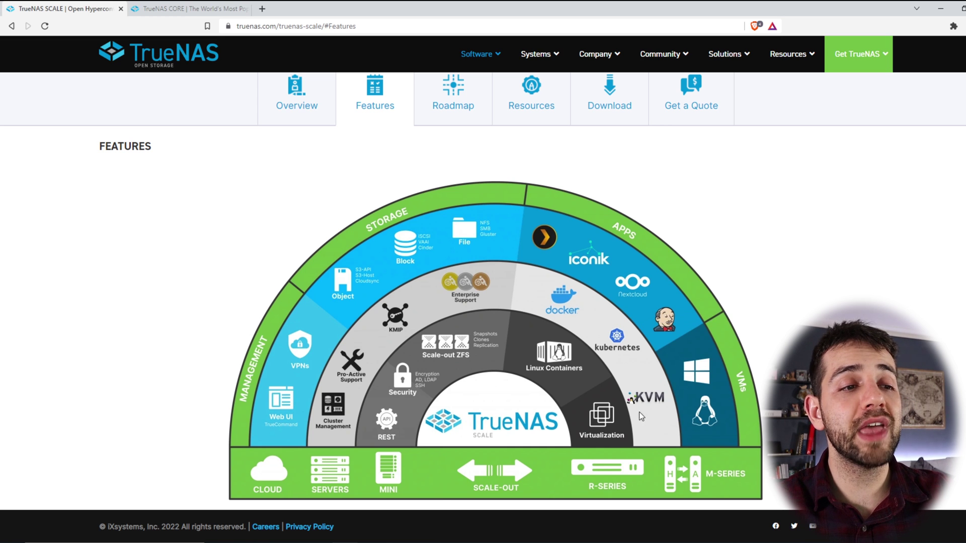
left_click(229, 9)
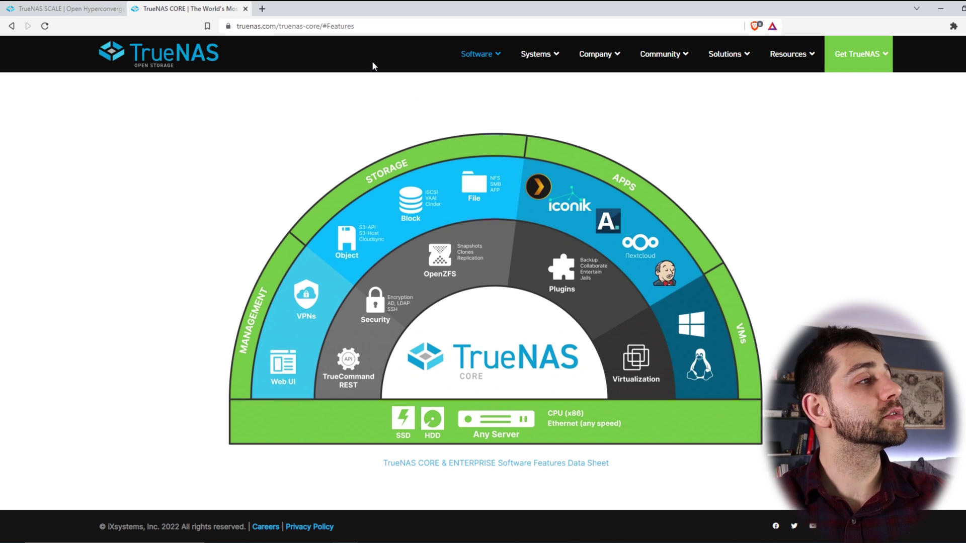
left_click(63, 8)
scroll(274, 310, "up", 2)
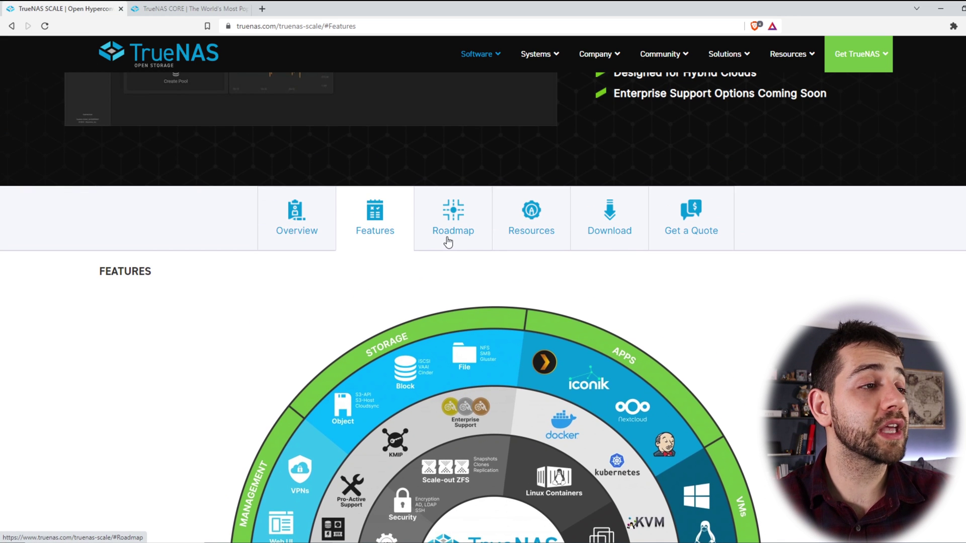
Step: Scroll through the TrueNAS SCALE roadmap table, then go to the SCALE download page
left_click(463, 216)
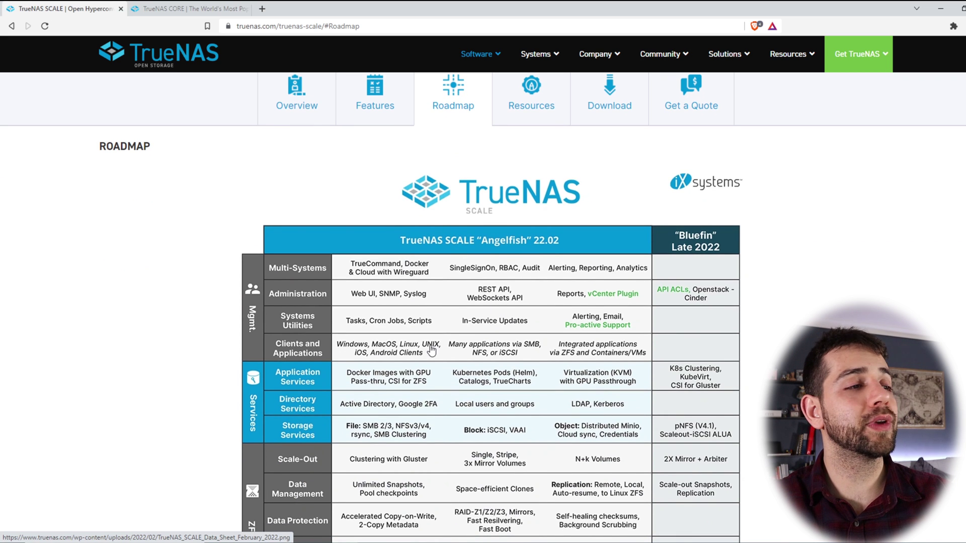
scroll(302, 201, "down", 2)
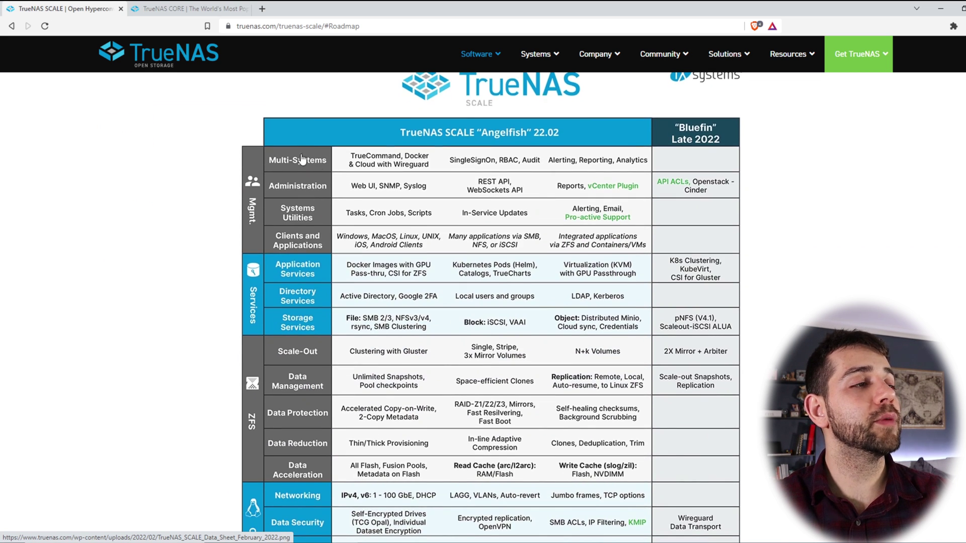
scroll(254, 254, "down", 2)
scroll(254, 254, "down", 4)
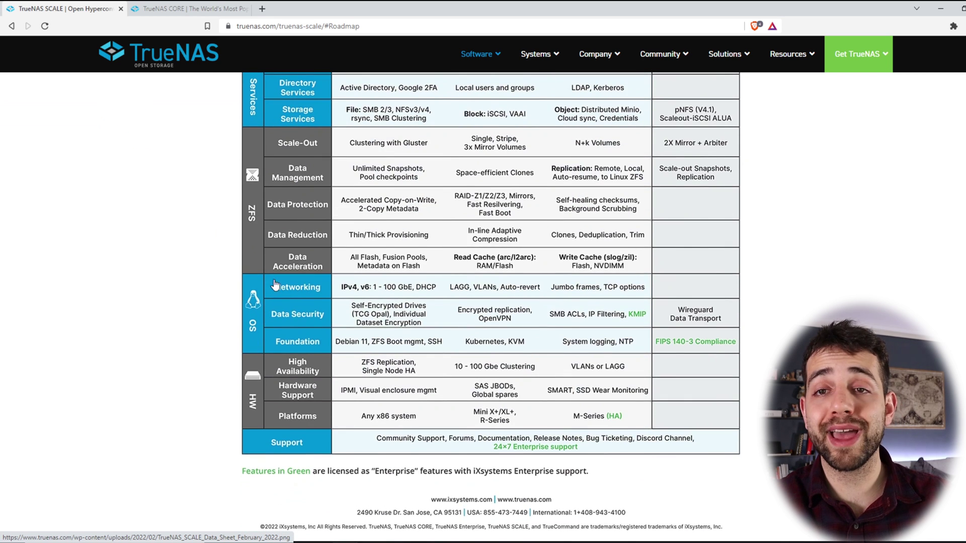
scroll(560, 271, "up", 2)
scroll(462, 340, "down", 2)
scroll(462, 340, "up", 8)
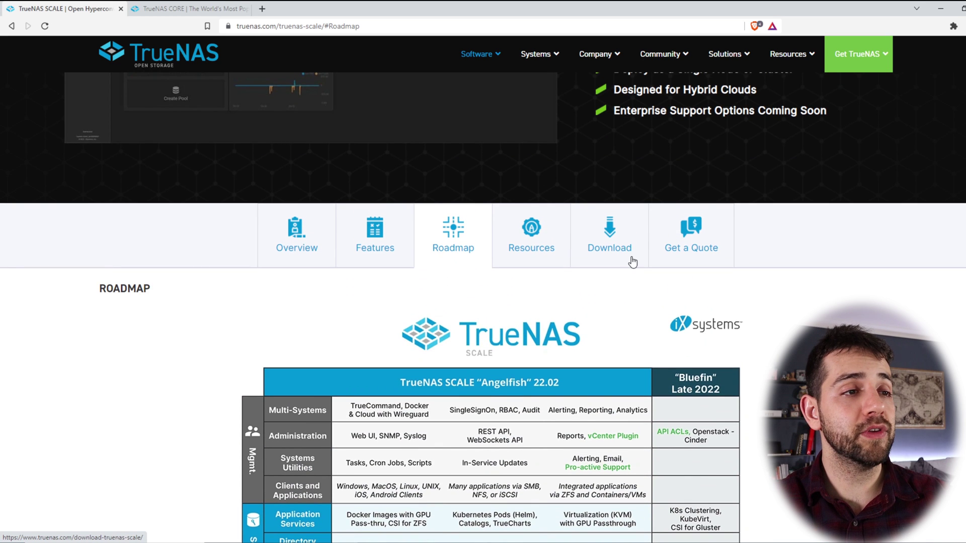
left_click(618, 248)
Step: Highlight the hardware requirements (dual-core CPU, 8/16 GB RAM, 16 GB SSD) and decline the newsletter
left_click_drag(99, 233, 166, 238)
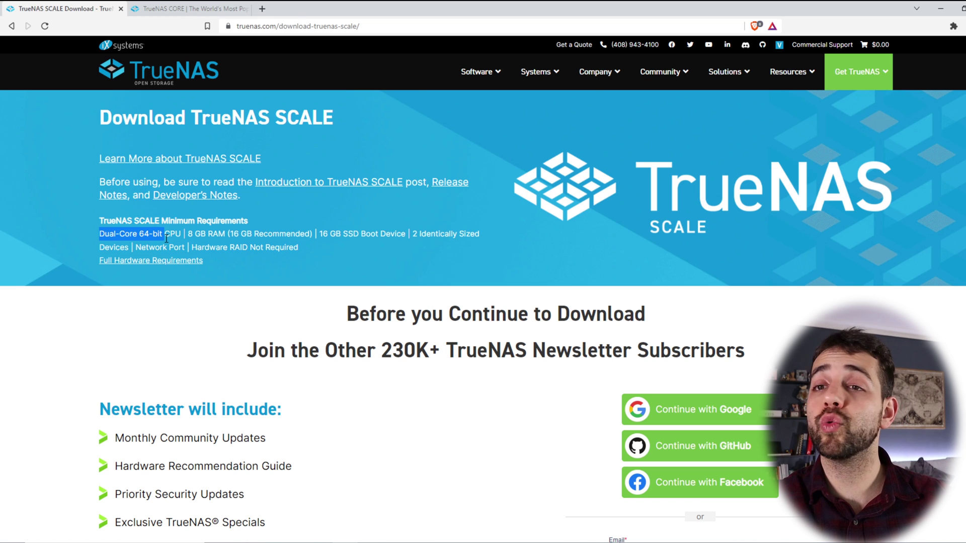
left_click_drag(185, 234, 247, 235)
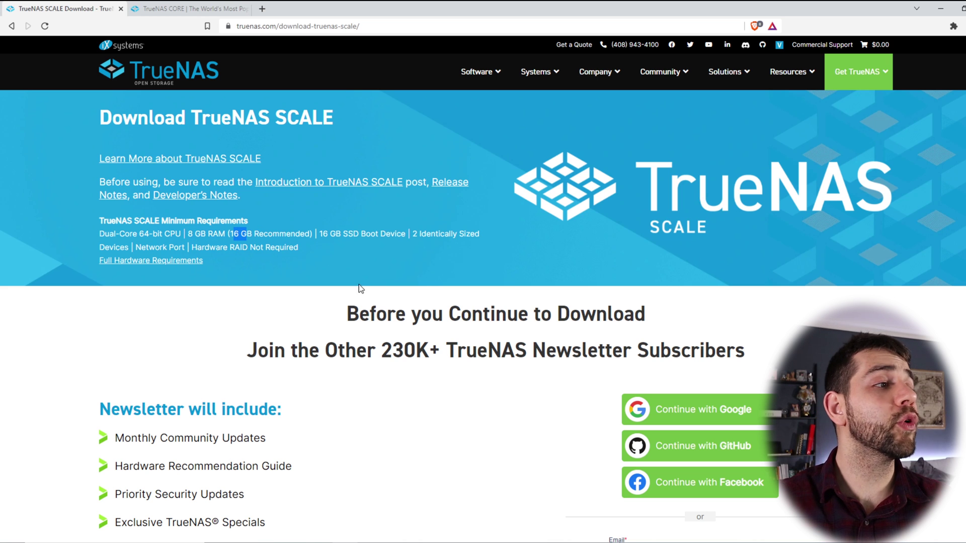
left_click_drag(231, 236, 260, 236)
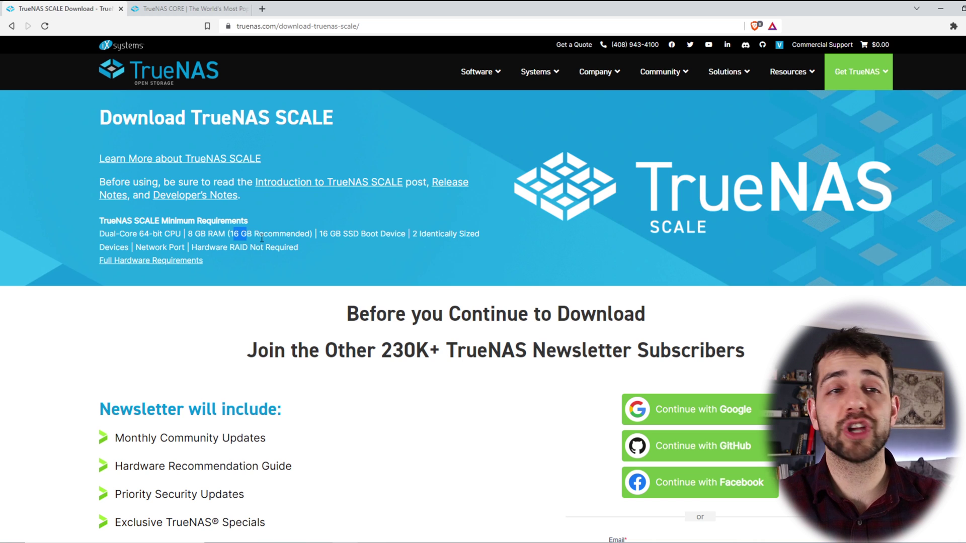
left_click_drag(320, 235, 399, 240)
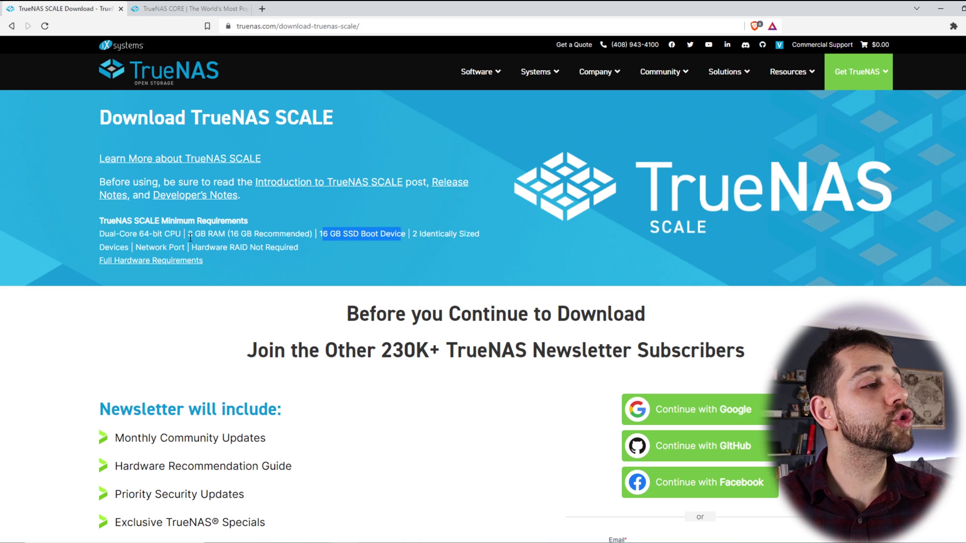
left_click_drag(131, 247, 178, 252)
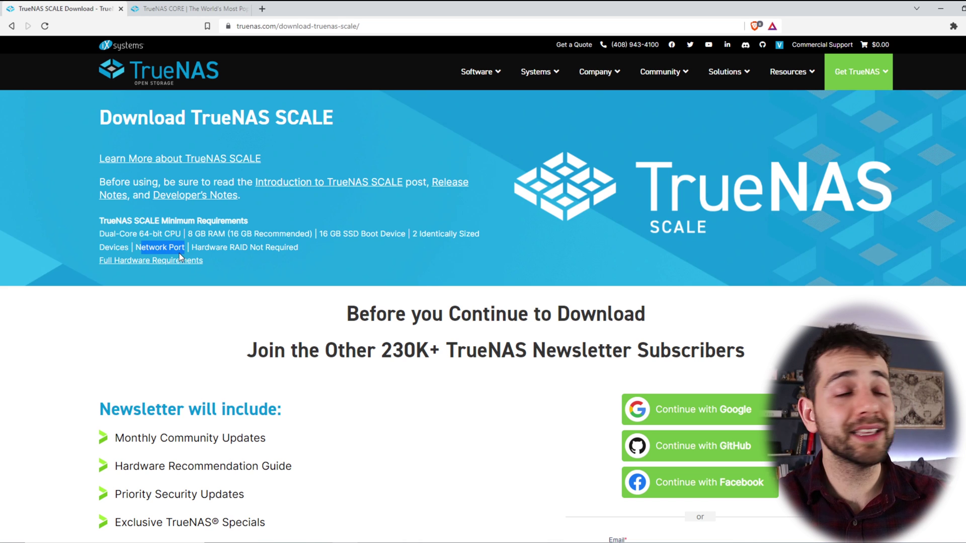
left_click_drag(219, 247, 280, 247)
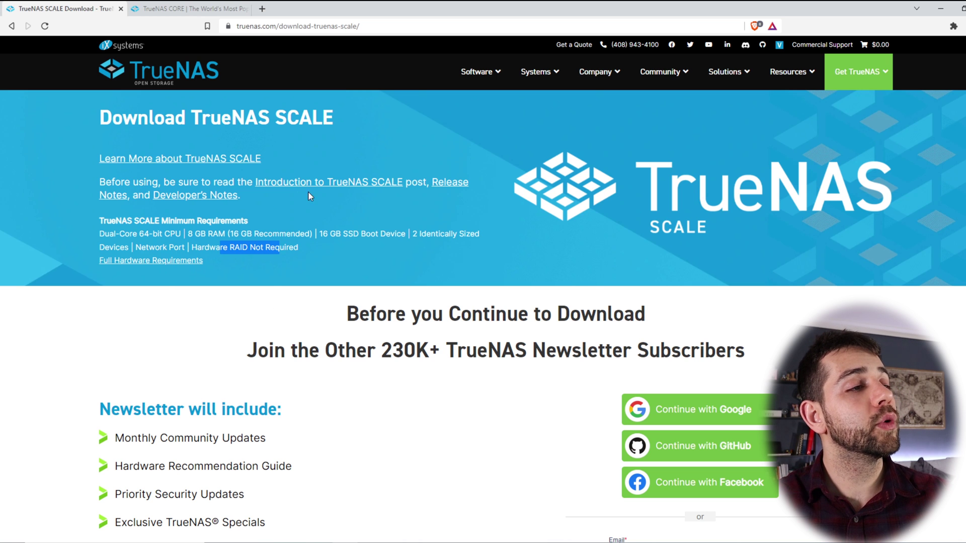
scroll(581, 431, "down", 3)
left_click(688, 495)
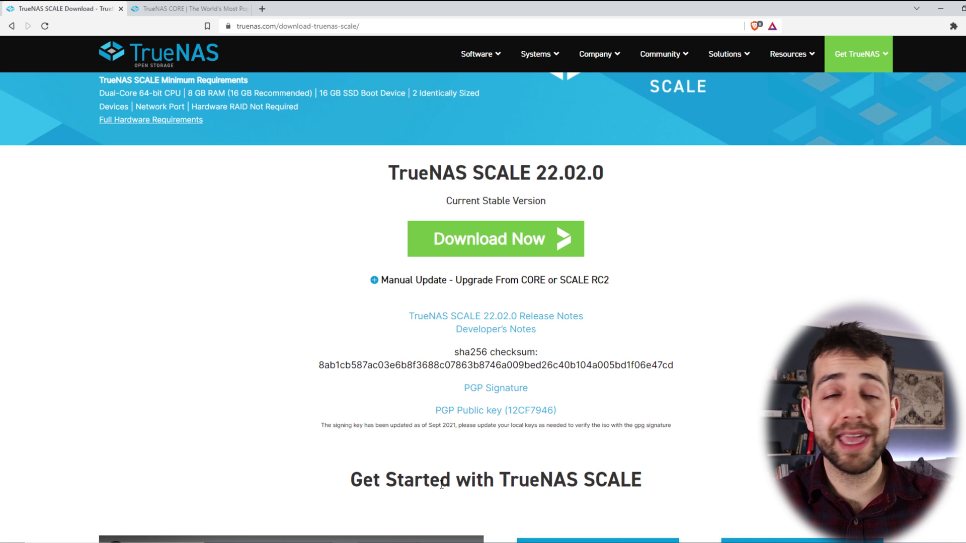
Step: Minimize Brave to bring back VirtualBox Manager with the TrueNAS VM
left_click(940, 9)
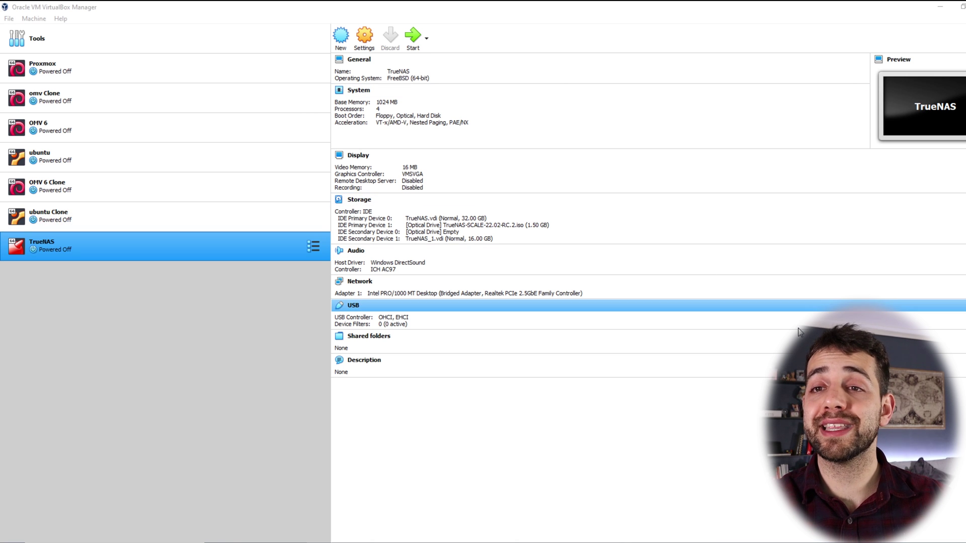
Step: Open the TrueNAS VM's Settings dialog with focus in the Name field
left_click(365, 35)
left_click(458, 196)
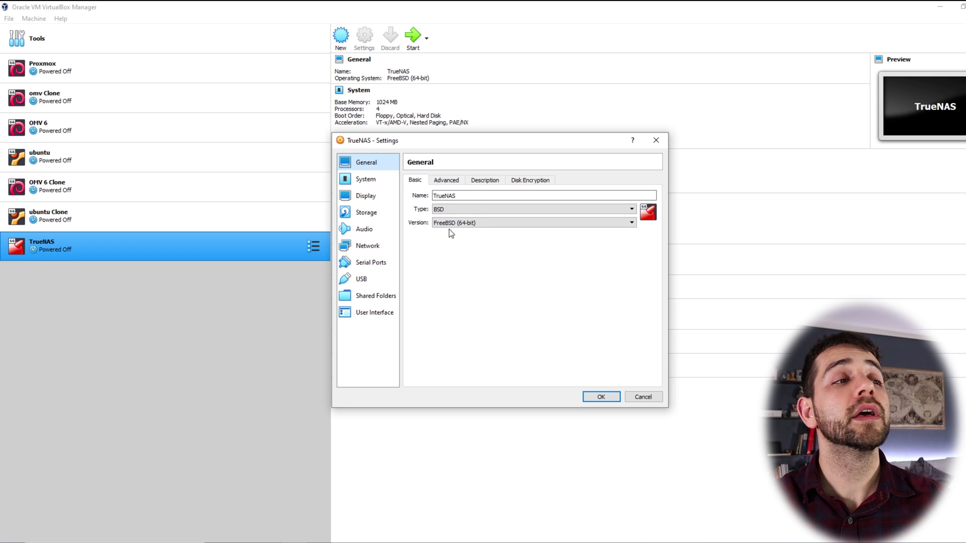
Step: Show the System Processor tab with 4 CPUs and nested VT-x/AMD-V enabled
left_click(358, 181)
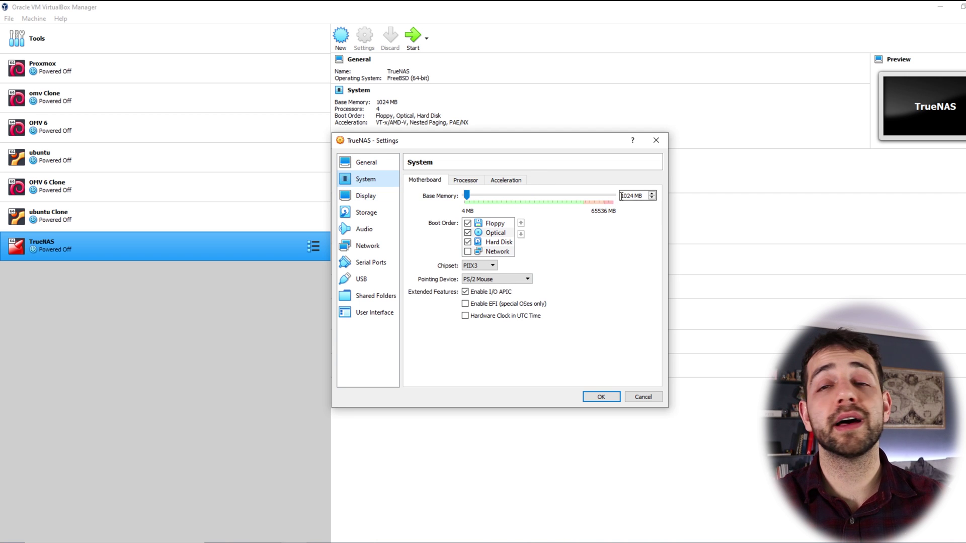
left_click(465, 181)
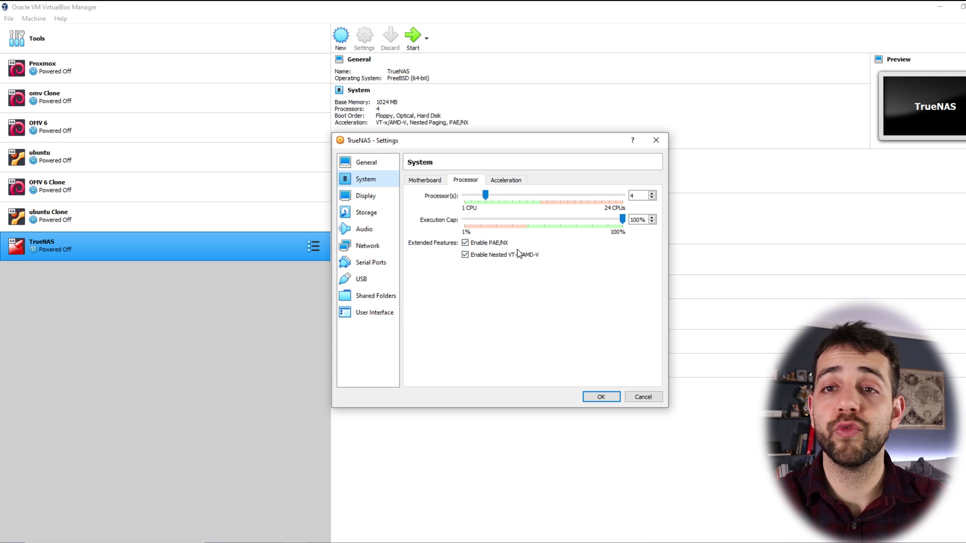
Step: In Storage, flag the 16 GB TrueNAS_1.vdi as a solid-state drive and check the SCALE ISO
left_click(367, 213)
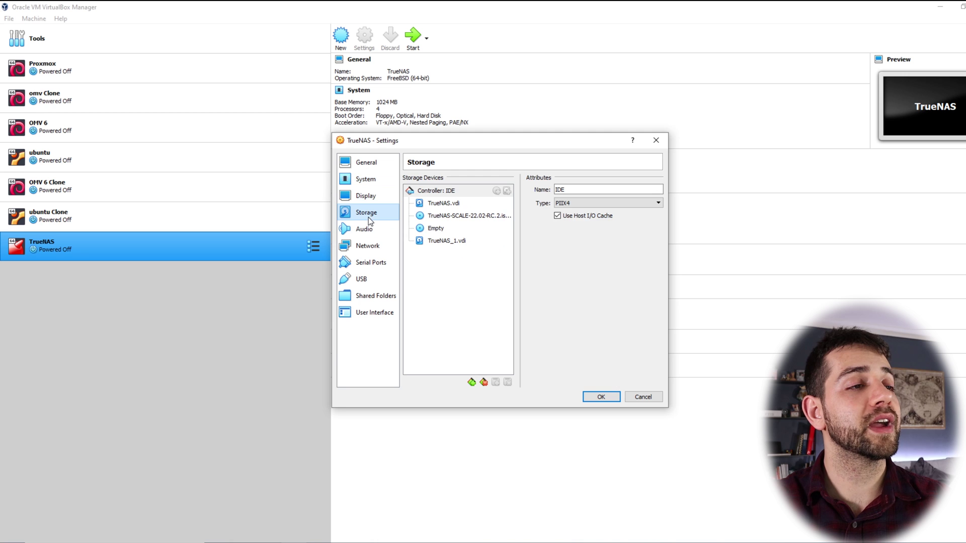
left_click(457, 206)
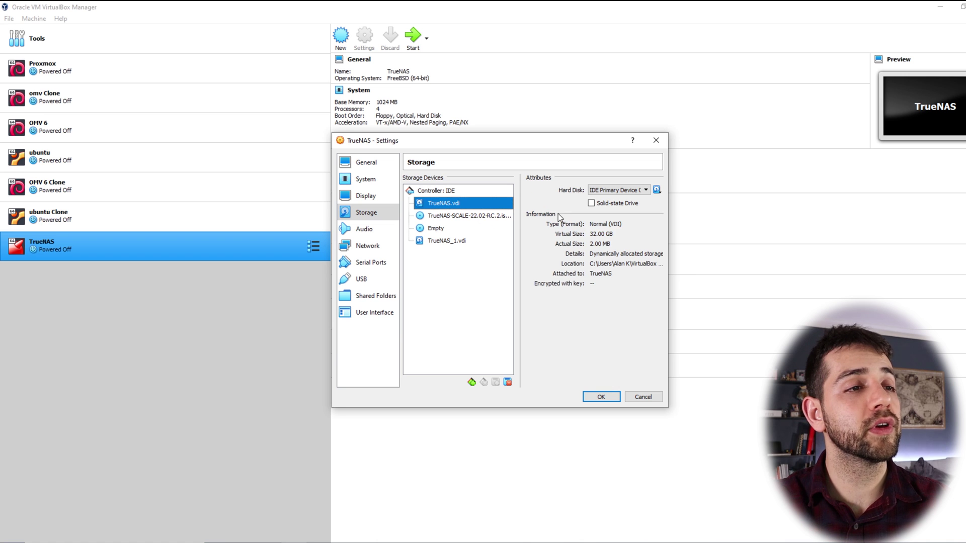
left_click(456, 241)
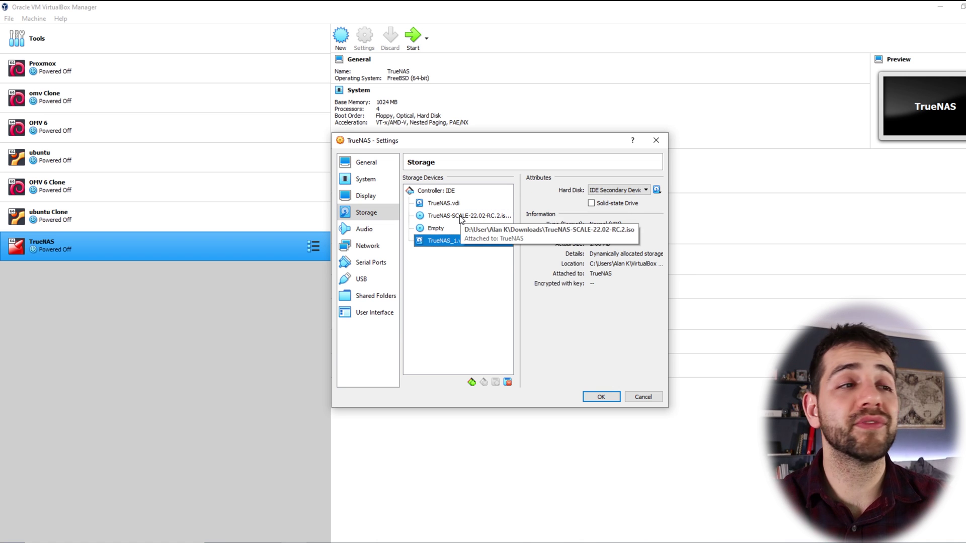
left_click(453, 205)
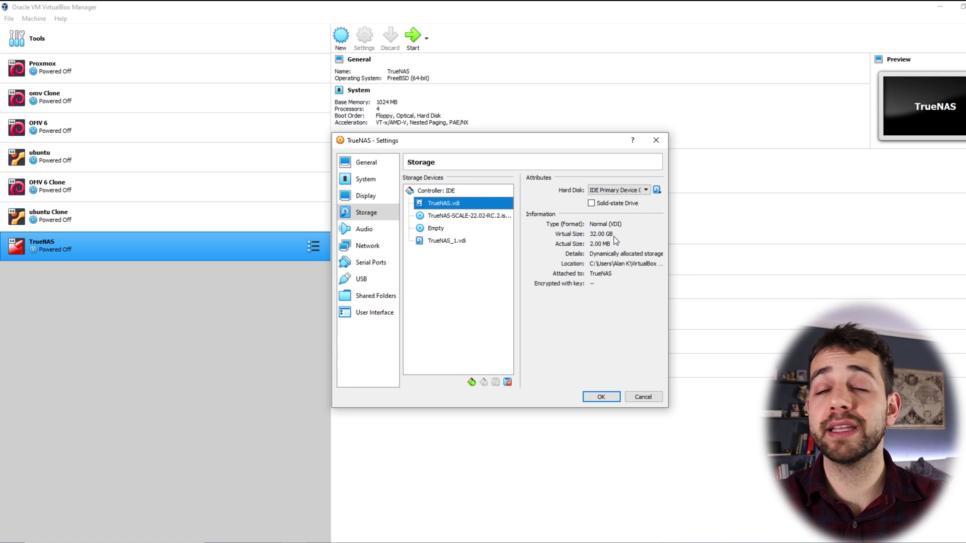
left_click(446, 242)
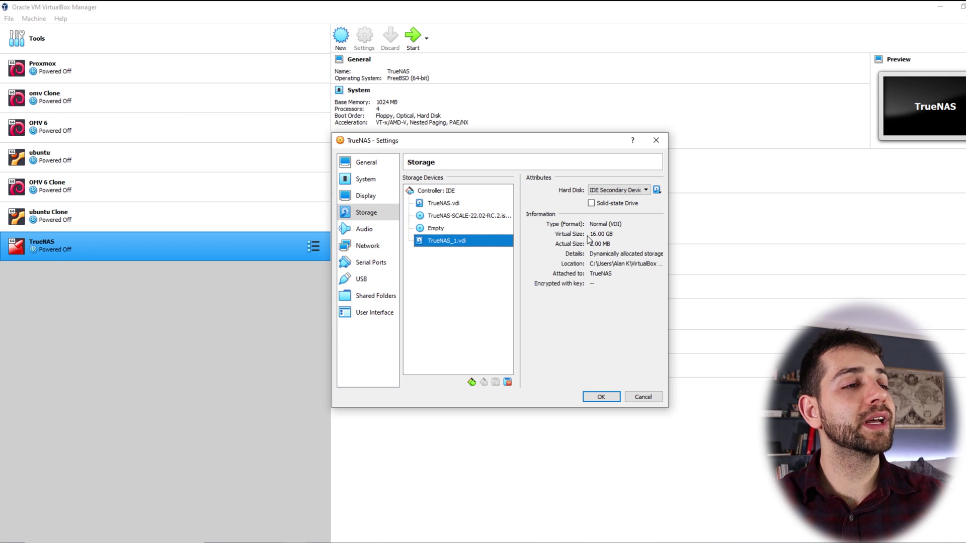
left_click(622, 206)
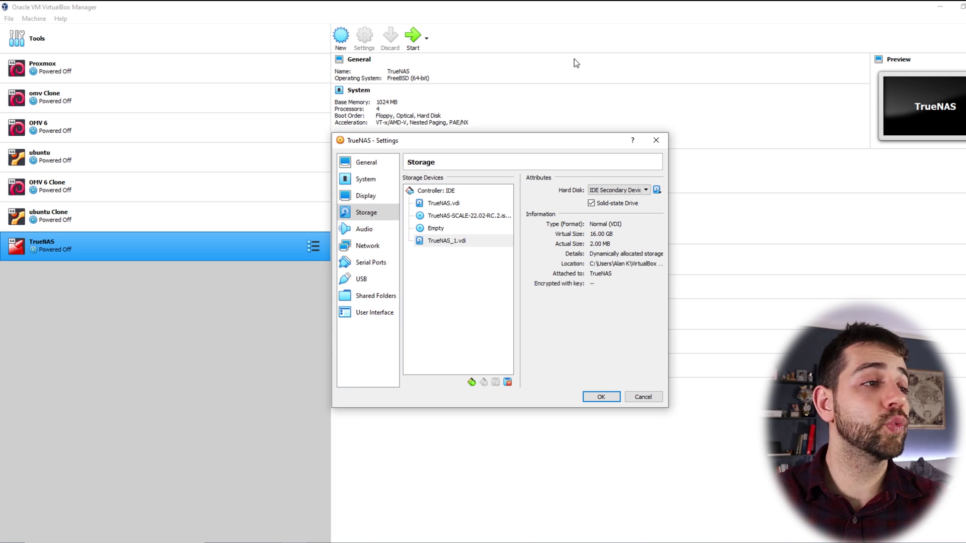
left_click(470, 216)
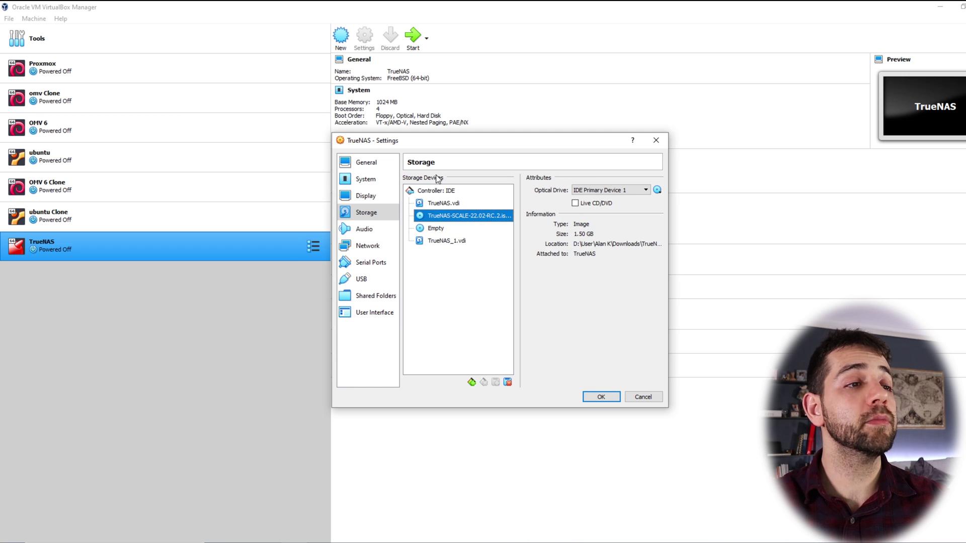
Step: Confirm the bridged network adapter, save the settings, and start the TrueNAS VM
left_click(387, 246)
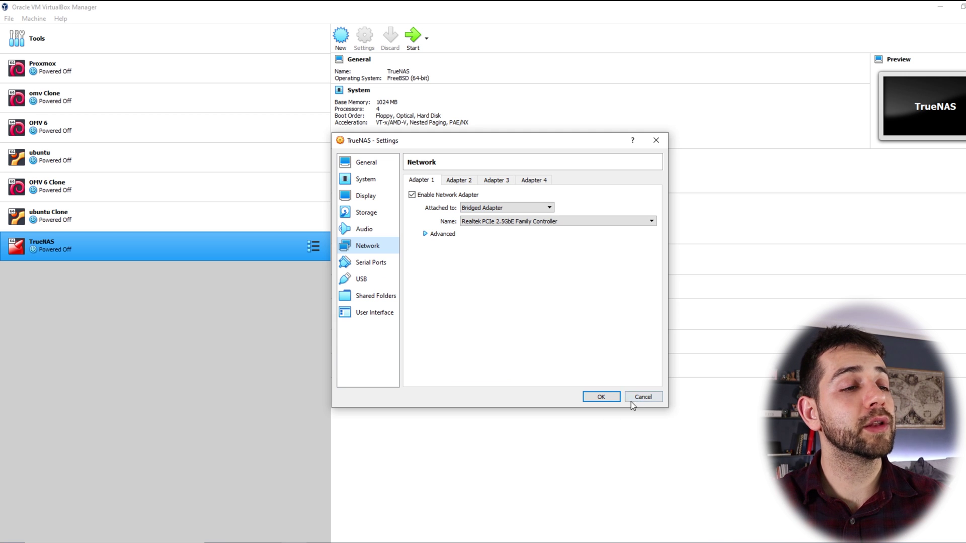
left_click(609, 397)
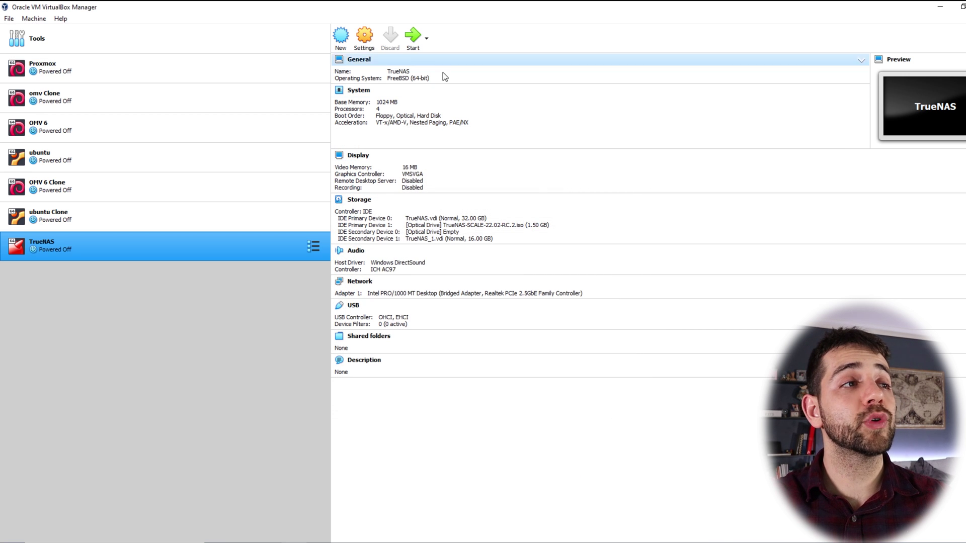
left_click(411, 42)
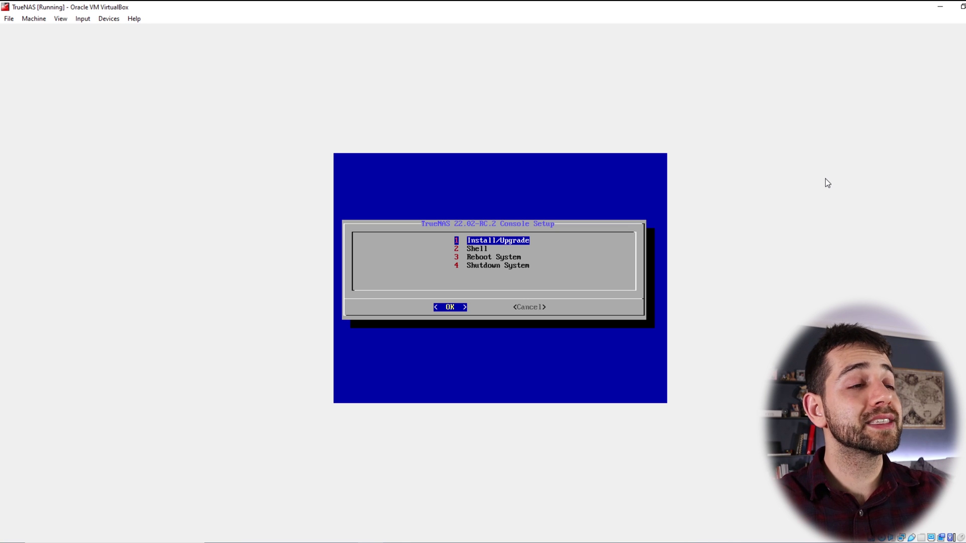
Step: Start Install/Upgrade and choose the 32 GB sda disk as the installation destination
key("Return")
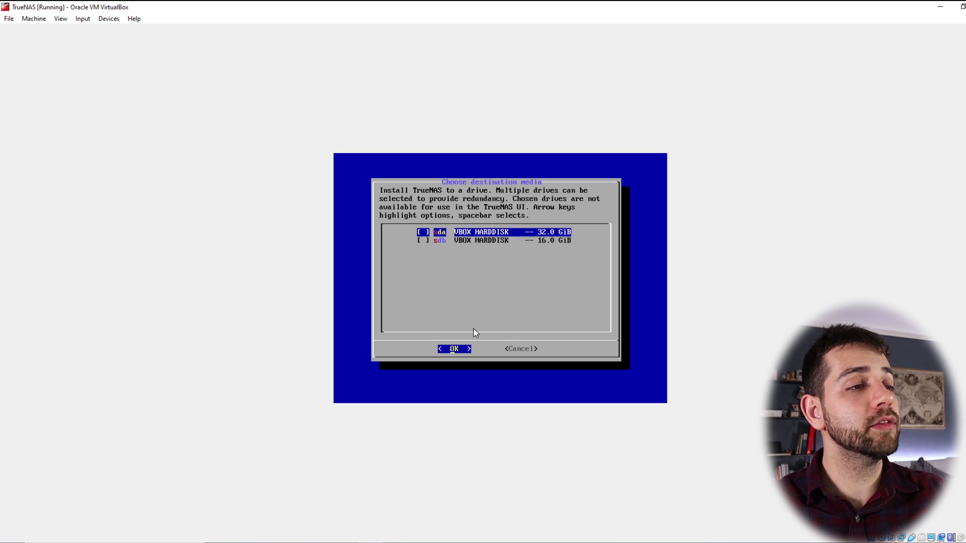
key("Down")
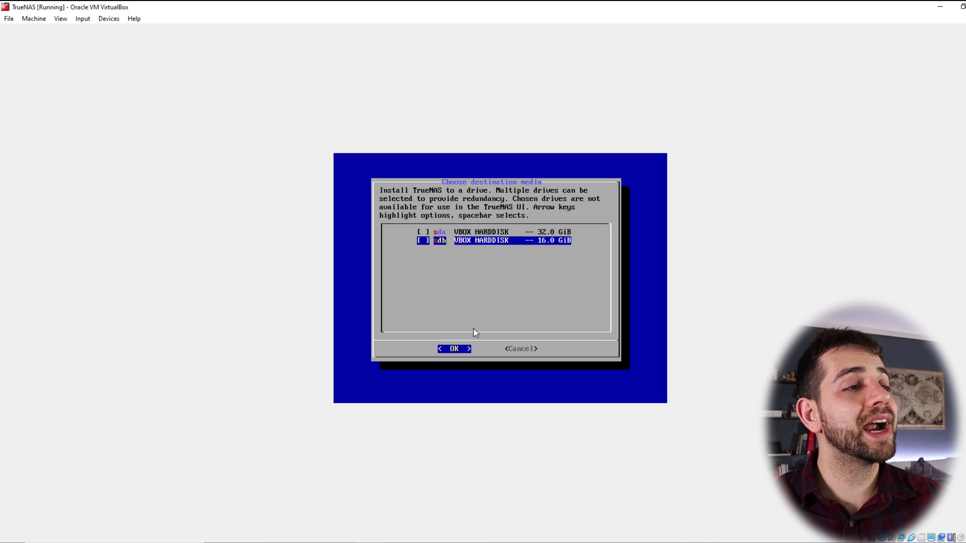
key("Up")
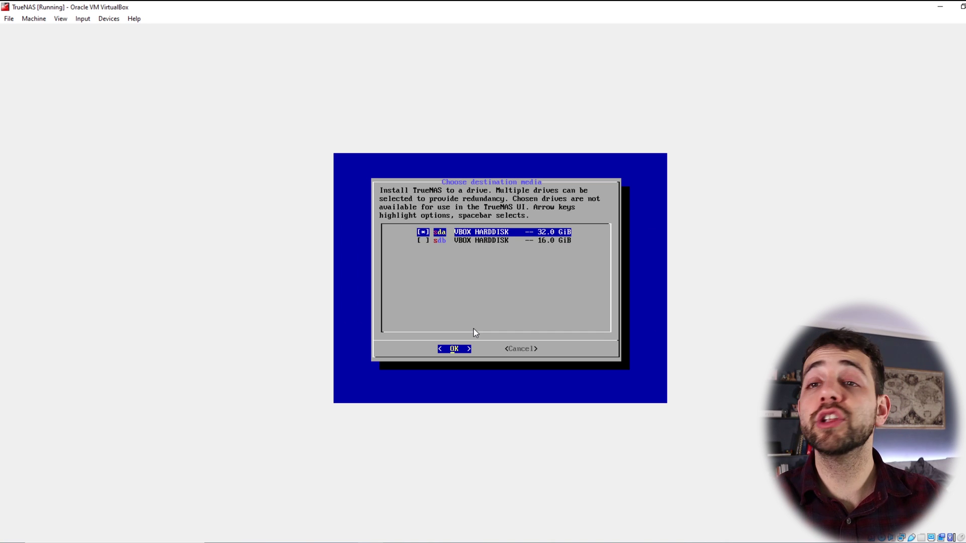
key("Return")
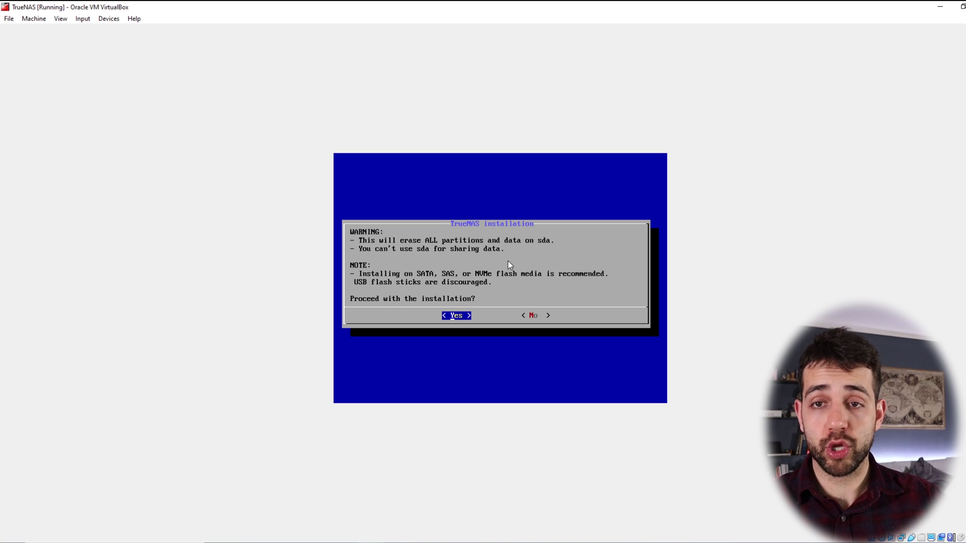
Step: Confirm erasing sda, enter and confirm the root password, and run the installation
key("Return")
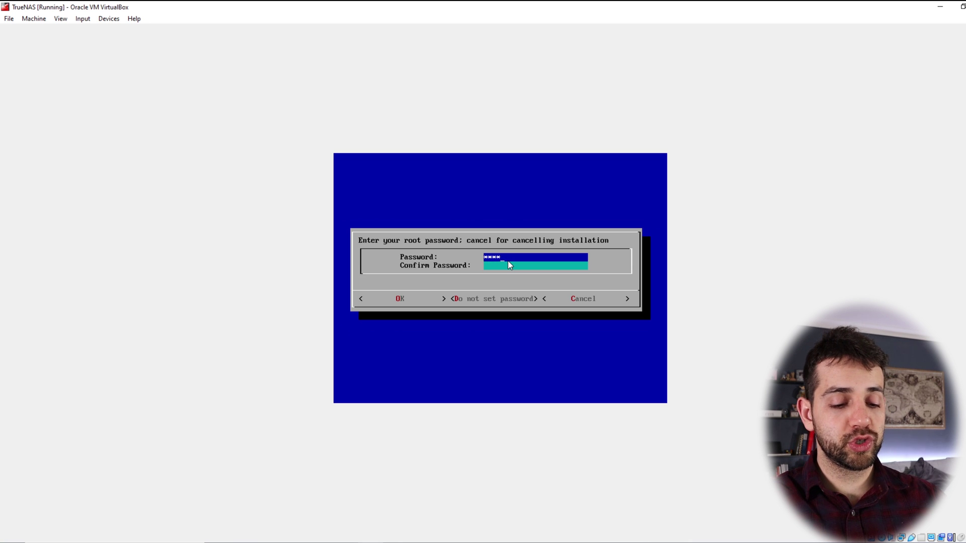
type("*")
key("Down")
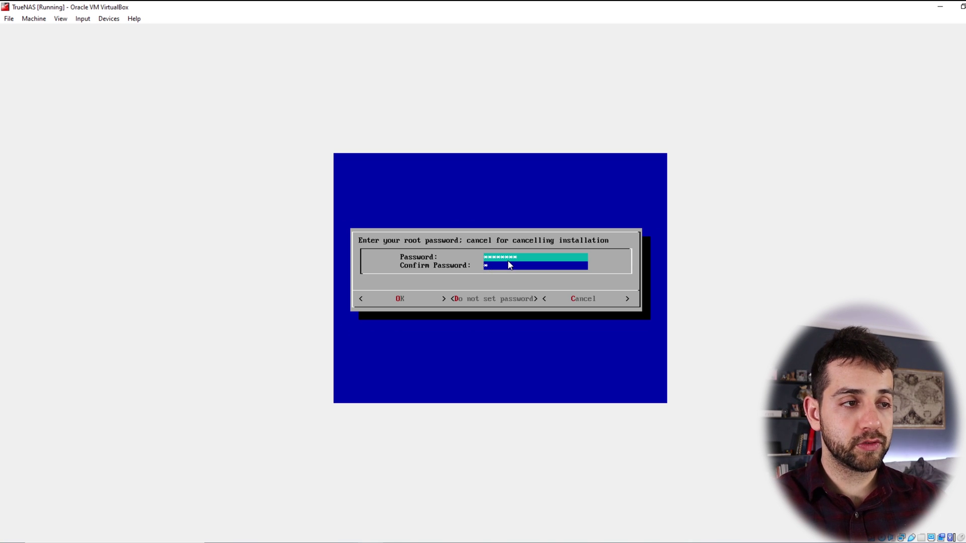
type("********")
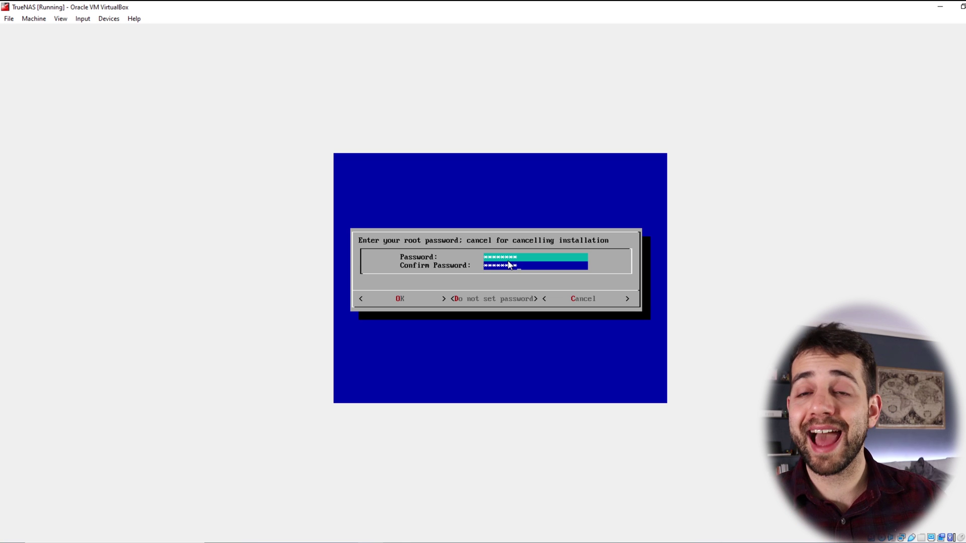
key("Tab")
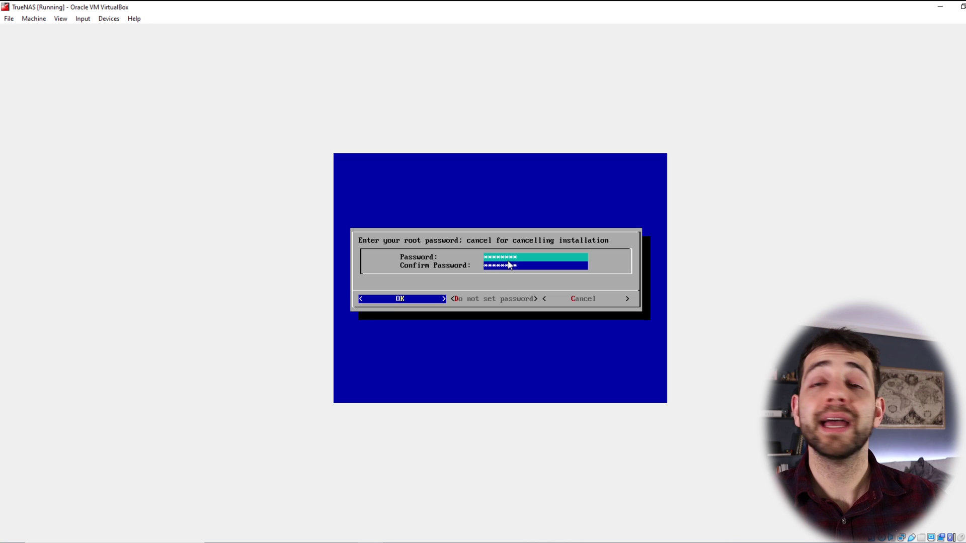
key("Return")
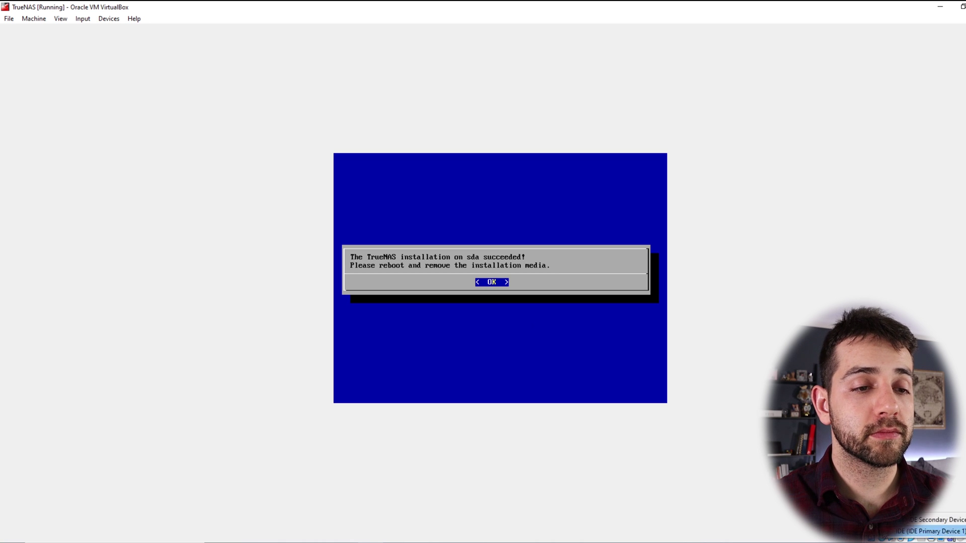
Step: Force-eject the TrueNAS installation ISO from the VM's optical drive
left_click(881, 539)
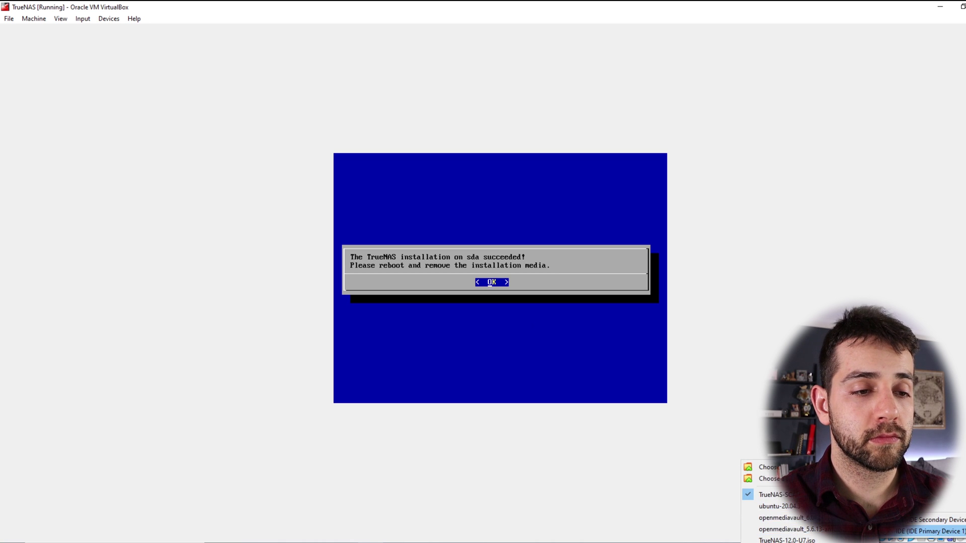
left_click(787, 540)
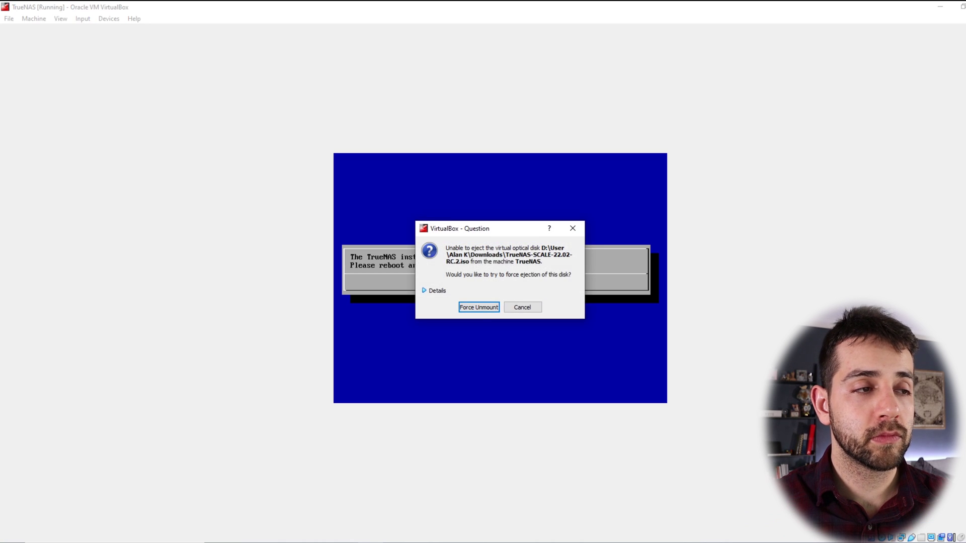
left_click(486, 312)
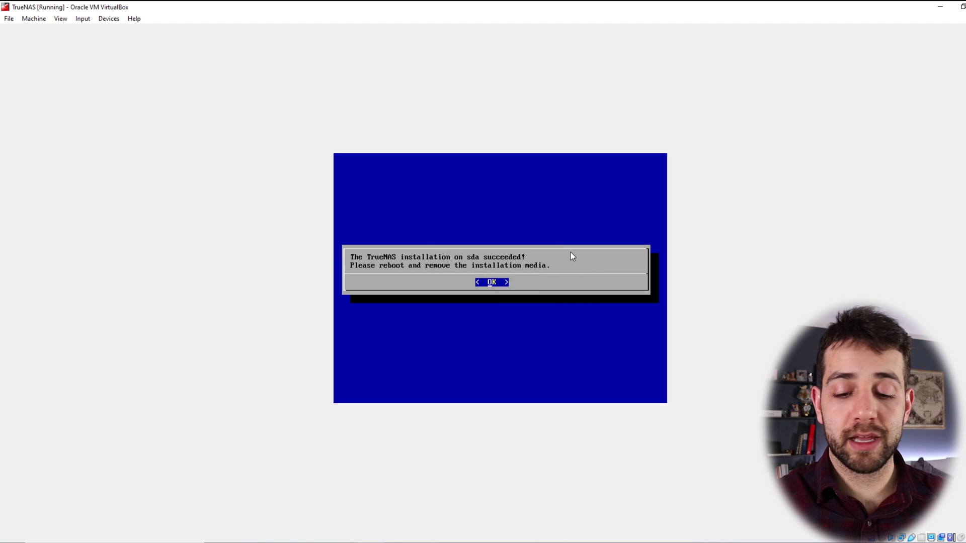
Step: Reboot the VM via option 3 and boot the default TrueNAS SCALE GRUB entry
key("Return")
key("3")
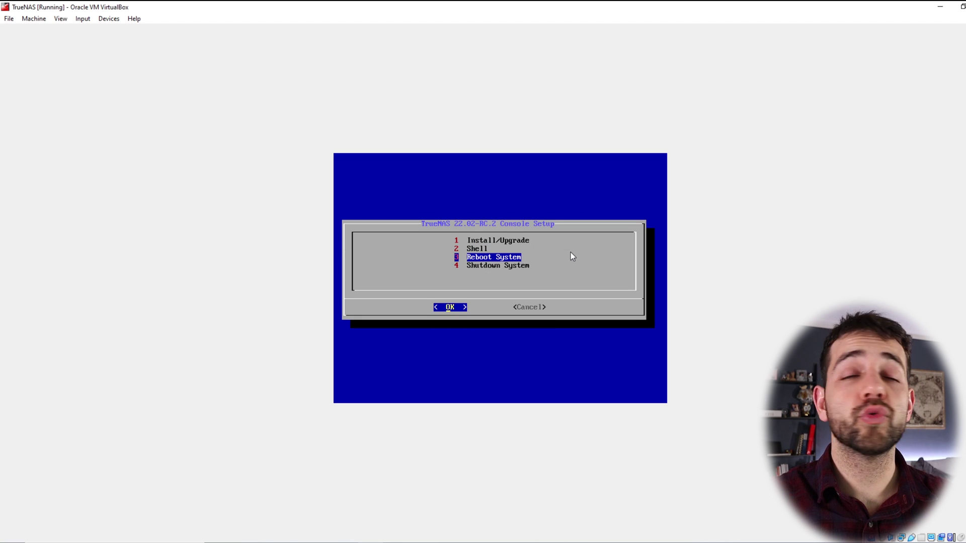
key("Return")
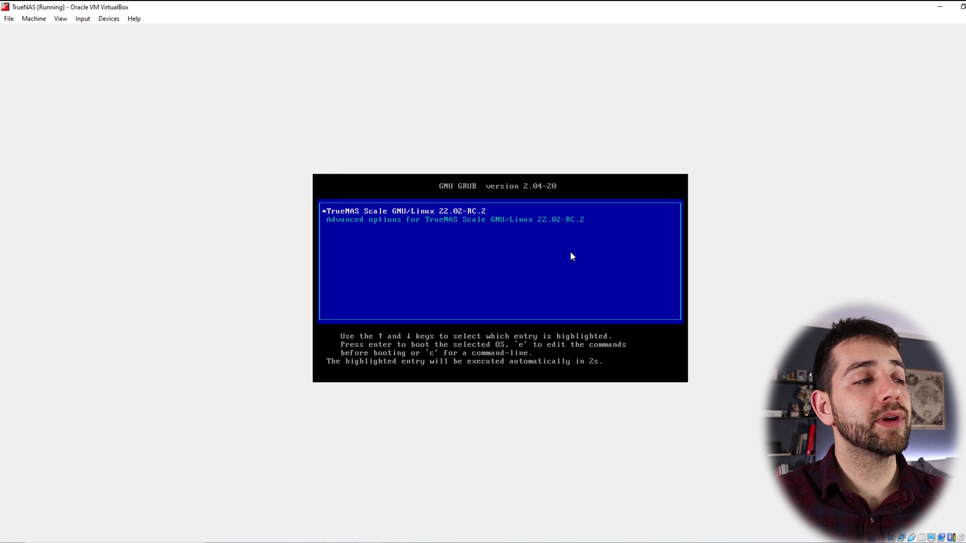
key("Return")
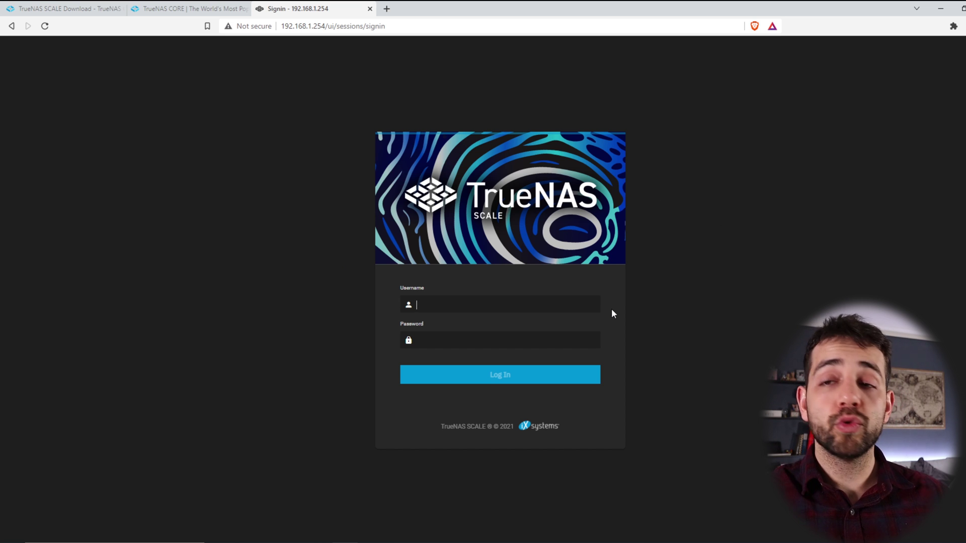
Step: Log in to the web interface as root and dismiss the welcome dialog
type("oot")
key("Tab")
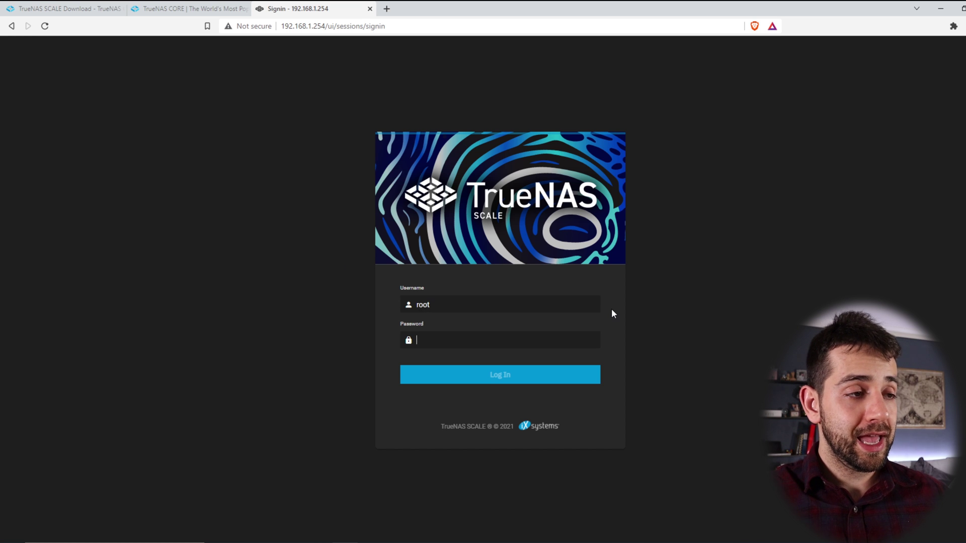
type("••••••••")
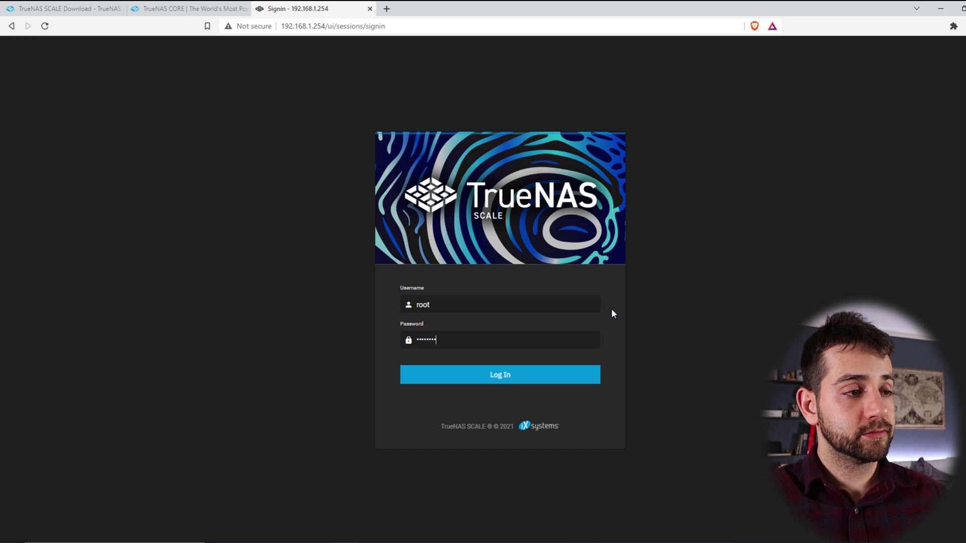
key("Return")
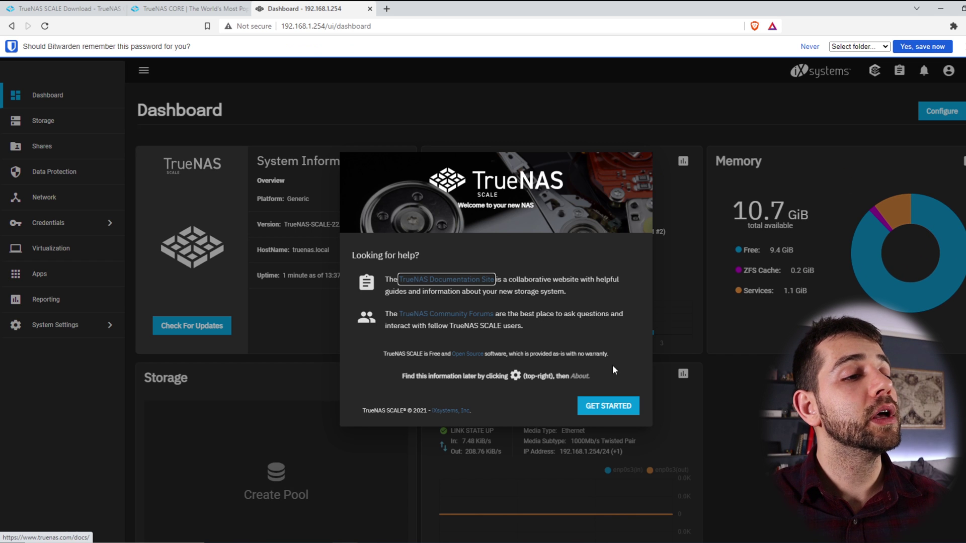
left_click(620, 408)
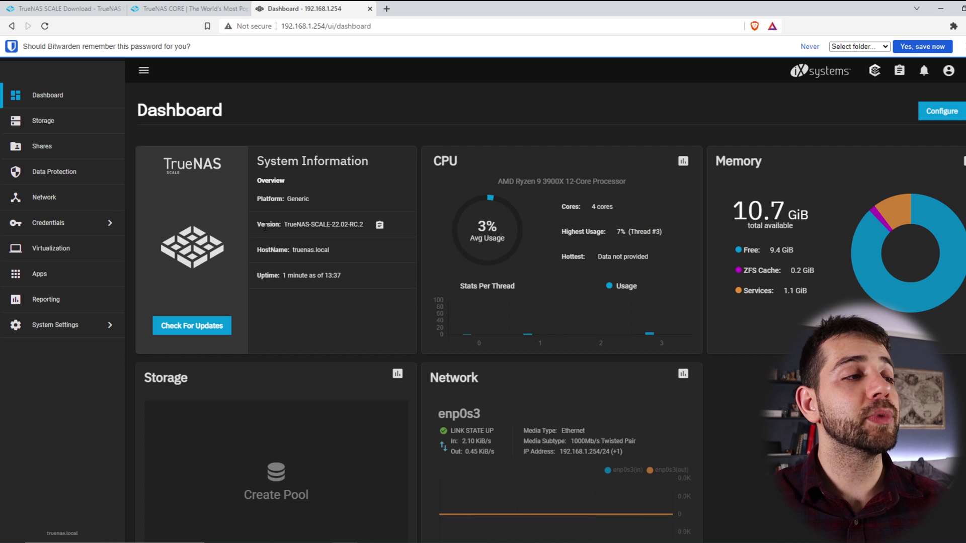
Step: Review dashboard details (version, truenas.local, 4 cores, 10.7 GiB memory, 1000Mb/s link), then open Storage
left_click_drag(305, 224, 344, 224)
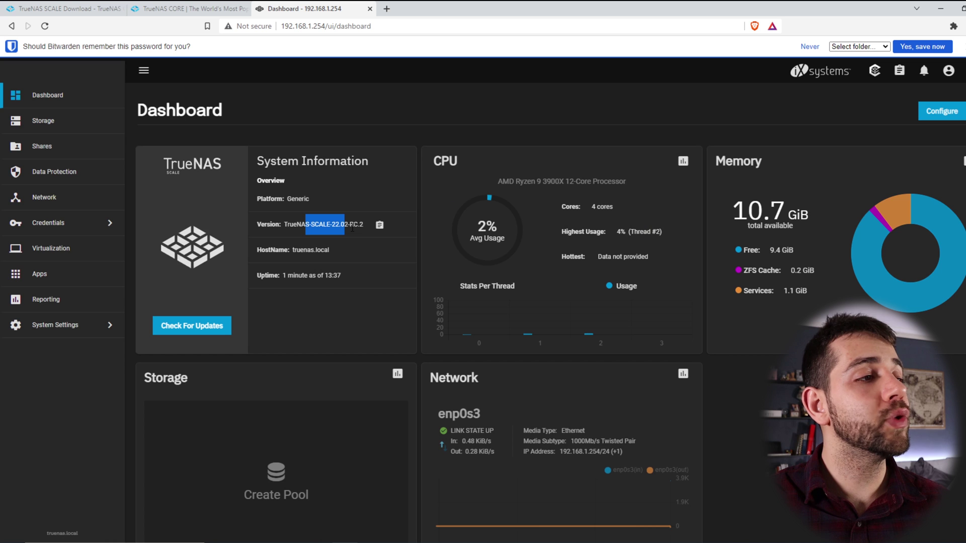
left_click_drag(297, 250, 321, 250)
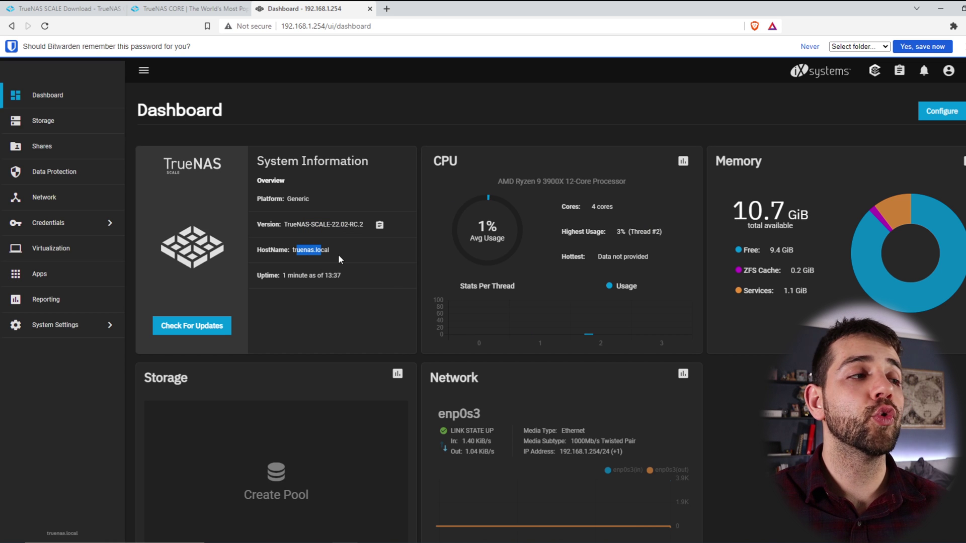
left_click_drag(282, 275, 312, 283)
left_click_drag(309, 200, 246, 195)
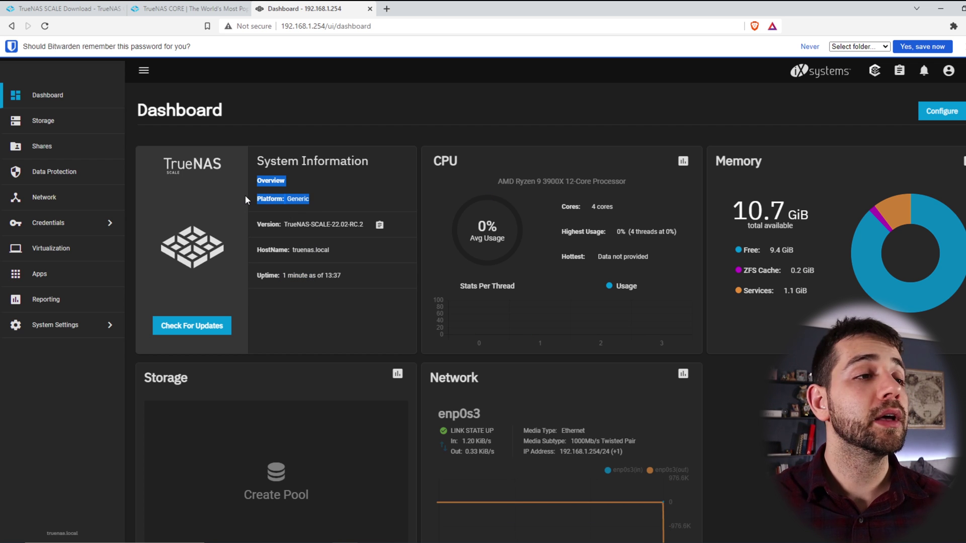
left_click_drag(503, 181, 699, 181)
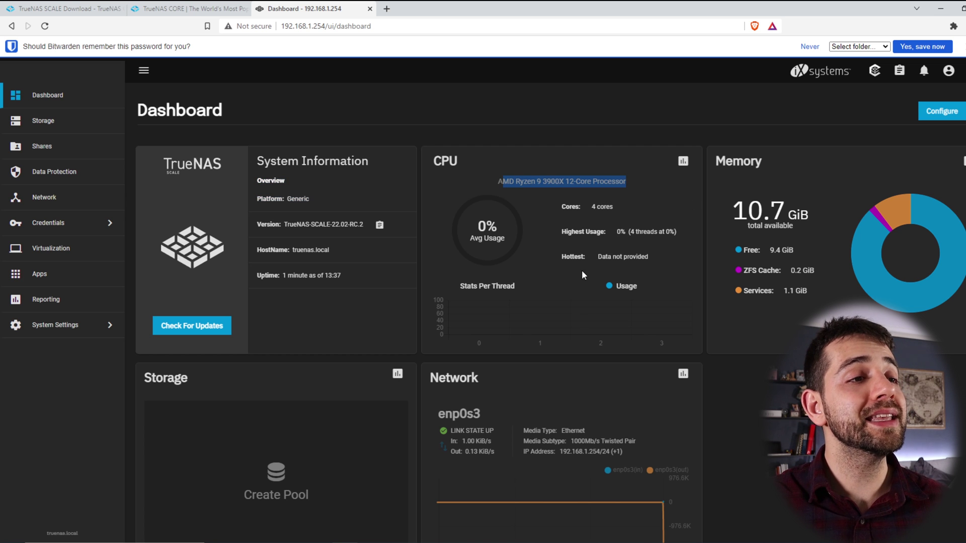
left_click_drag(594, 206, 615, 206)
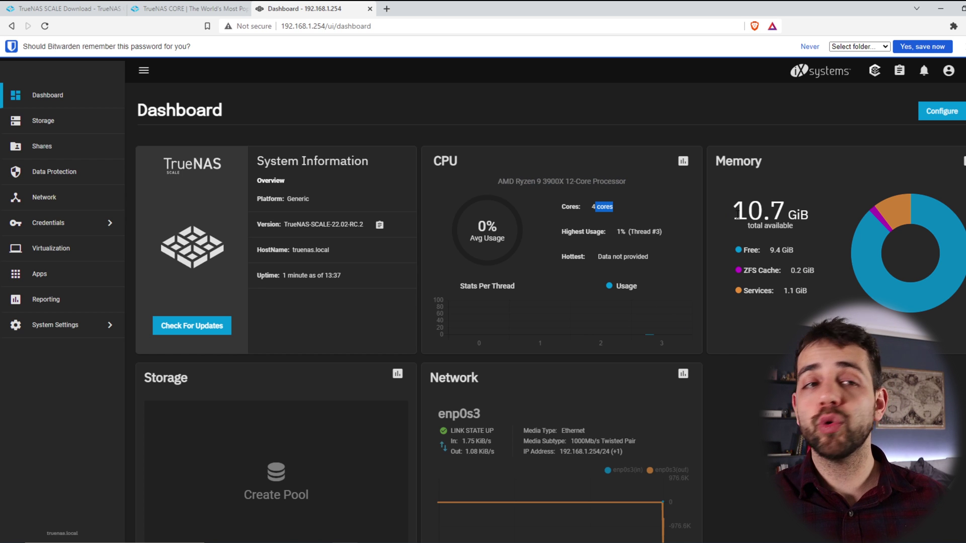
left_click_drag(732, 211, 766, 215)
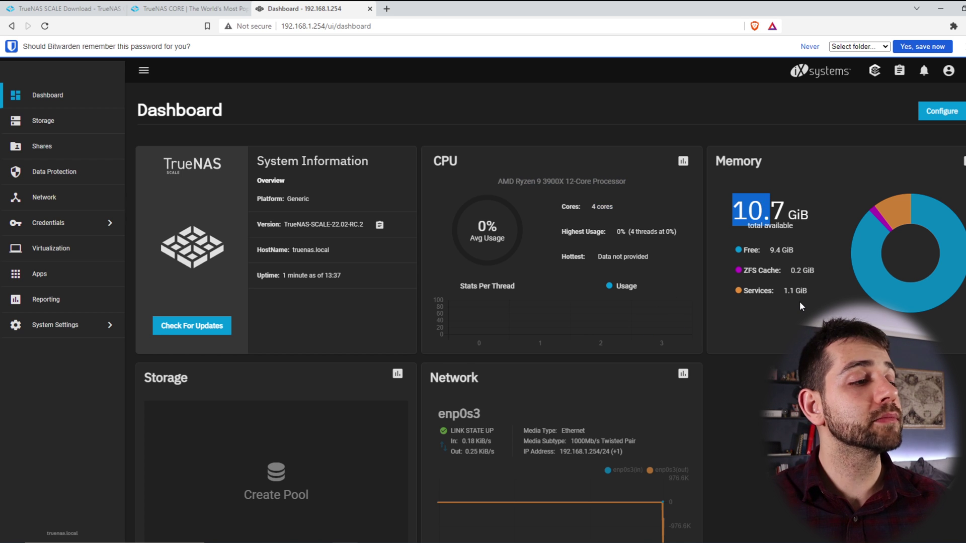
scroll(386, 414, "down", 1)
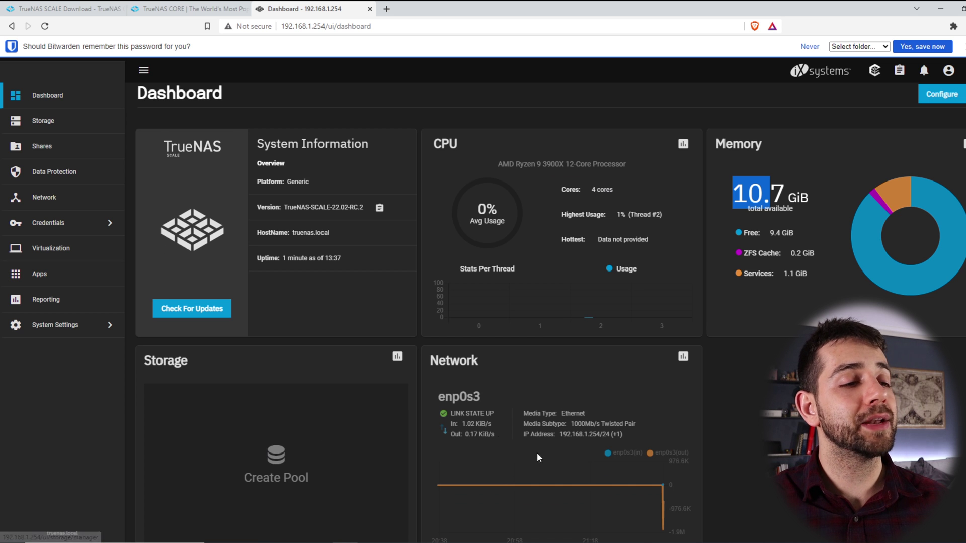
left_click_drag(572, 424, 636, 425)
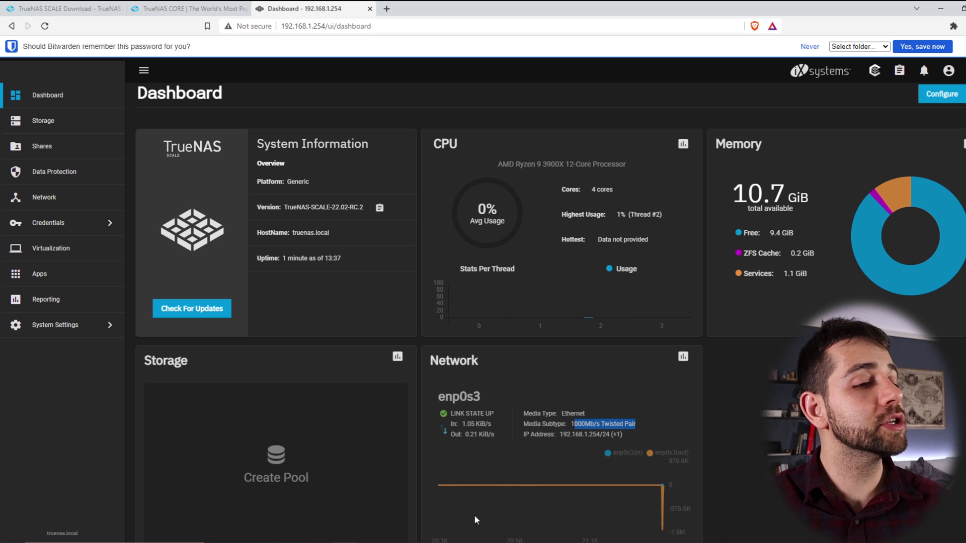
left_click(58, 131)
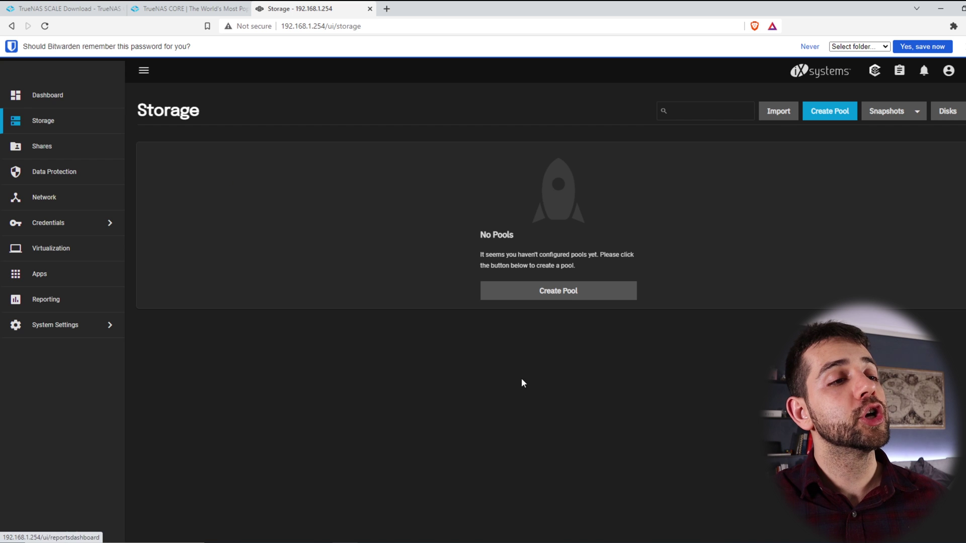
Step: Start a new pool named local and add the sdb disk to its data vdevs
left_click(570, 293)
left_click(230, 219)
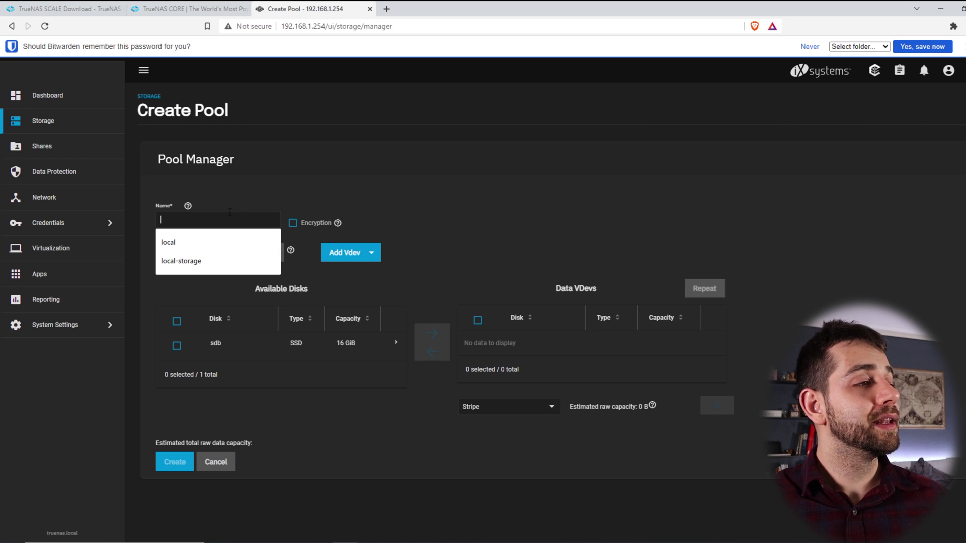
left_click(194, 241)
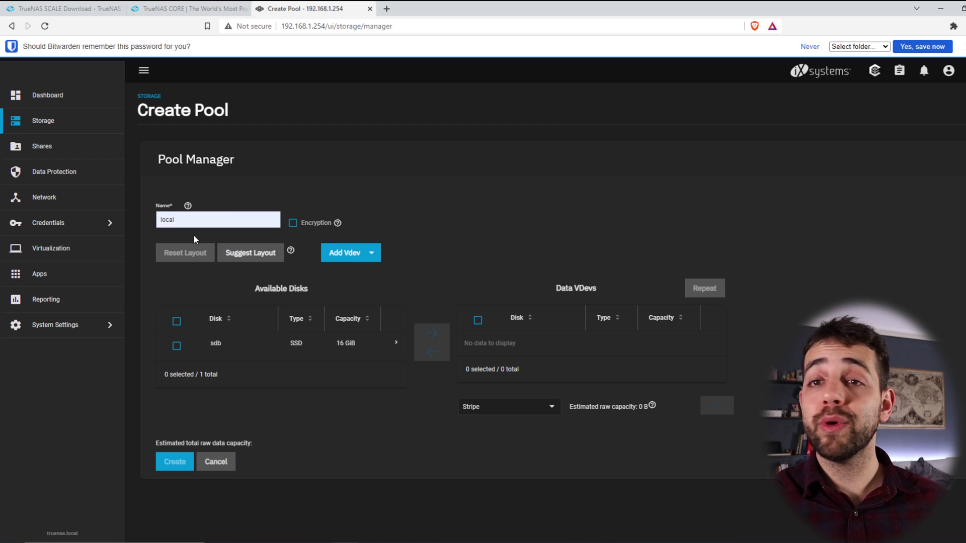
left_click(175, 346)
left_click(432, 334)
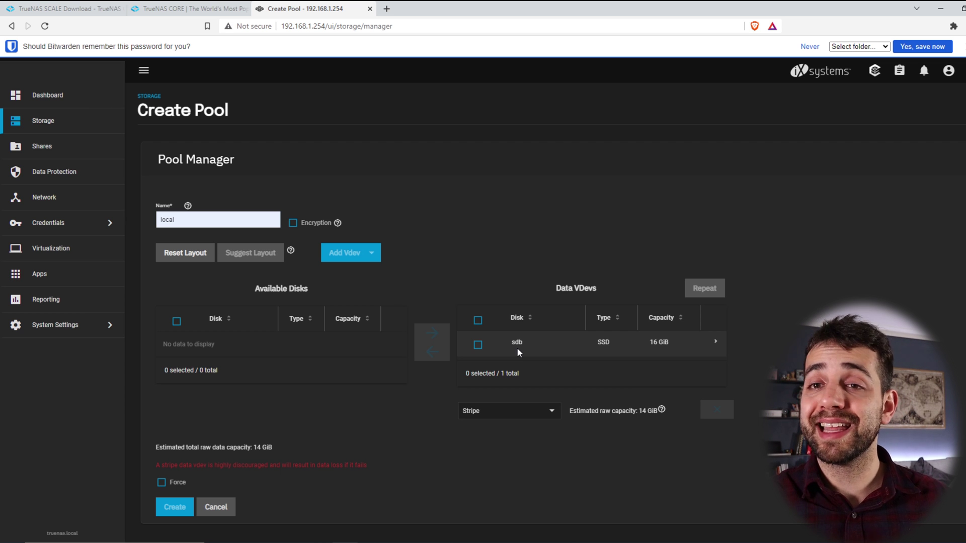
Step: Force the single-disk stripe, accept the stripe and erase warnings, and create the pool
left_click(161, 483)
left_click(174, 506)
left_click(415, 326)
left_click(575, 326)
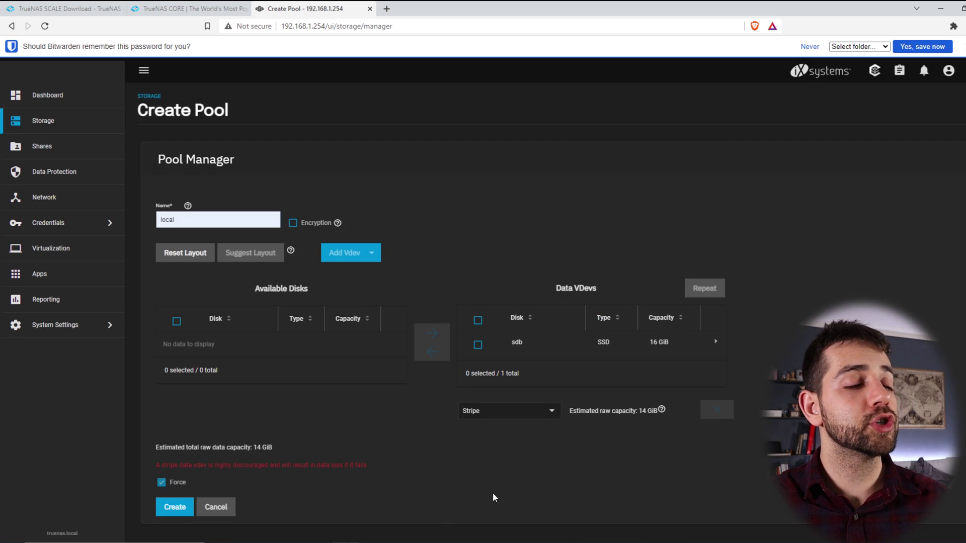
left_click(176, 508)
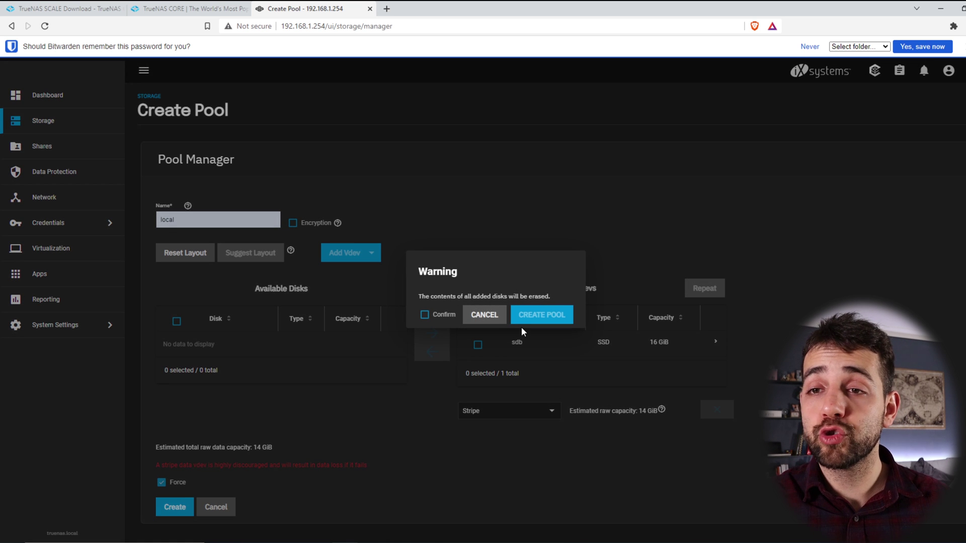
left_click(425, 315)
left_click(566, 320)
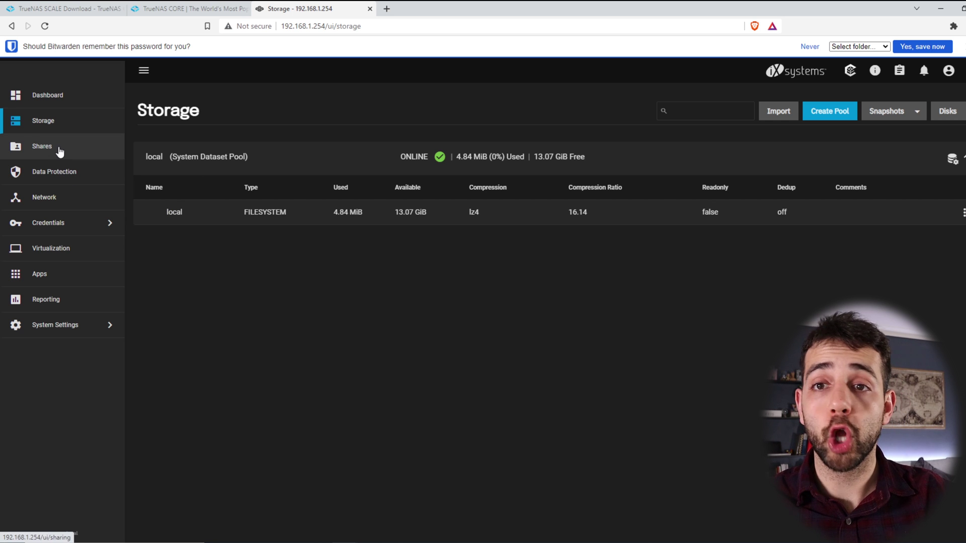
Step: Add a dataset named 'data' under the local pool with default settings and save it
left_click(961, 214)
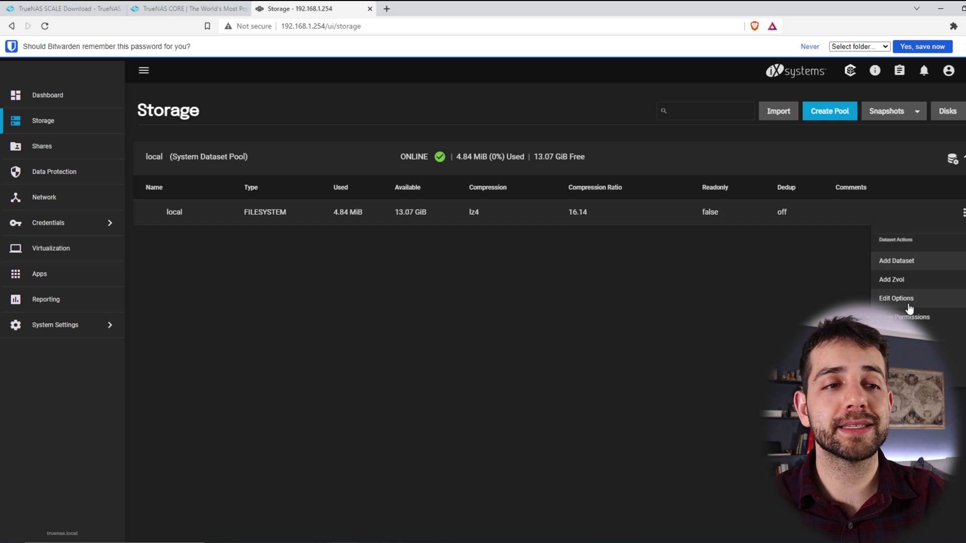
left_click(929, 263)
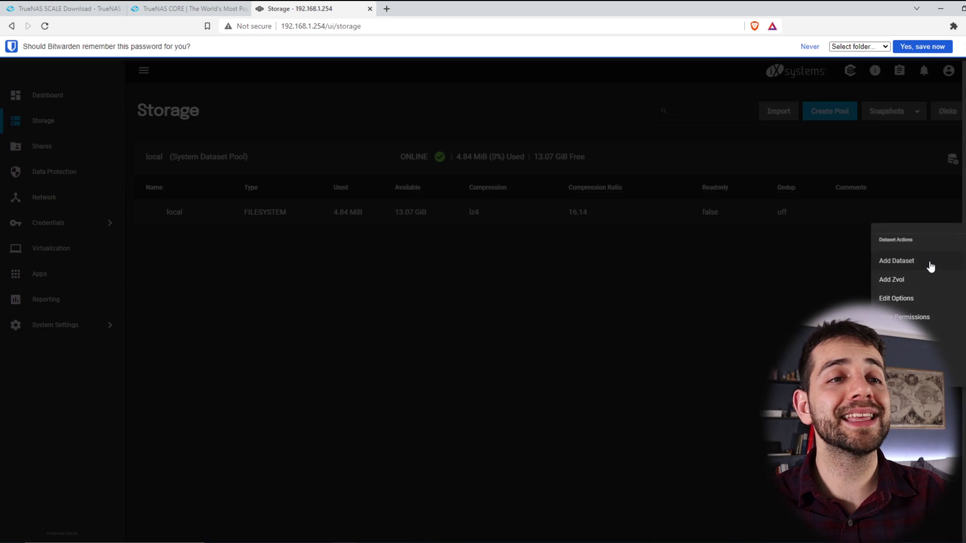
left_click(644, 163)
type("data")
left_click(622, 213)
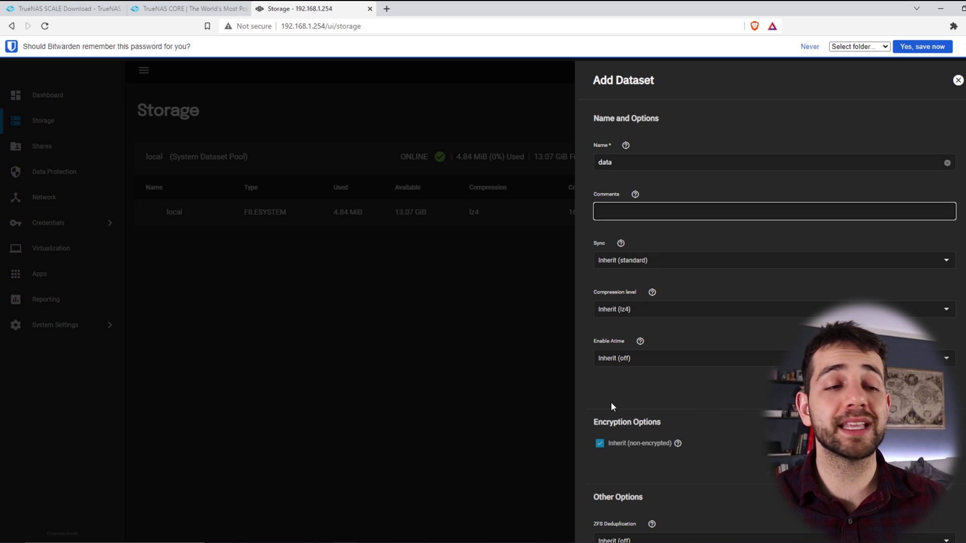
scroll(611, 405, "down", 4)
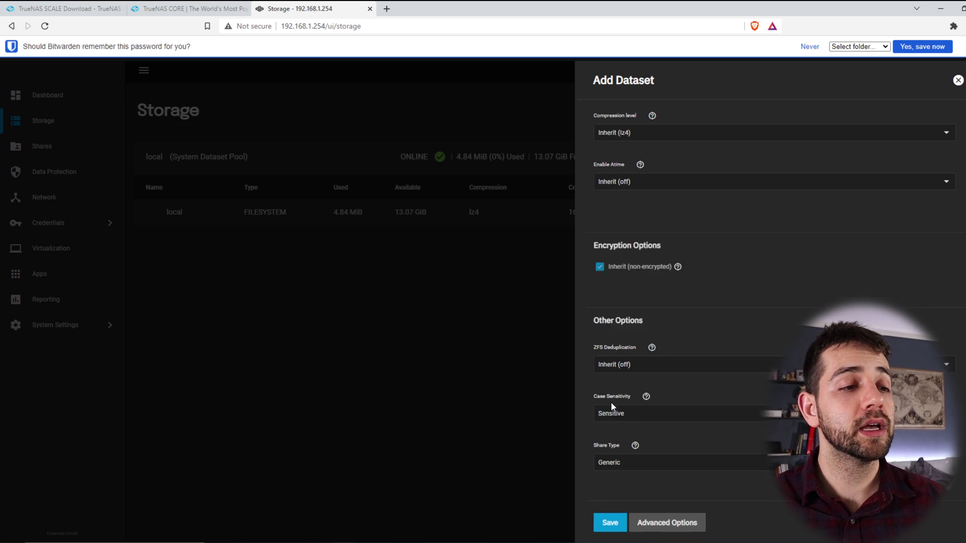
left_click(610, 519)
left_click_drag(244, 237, 780, 300)
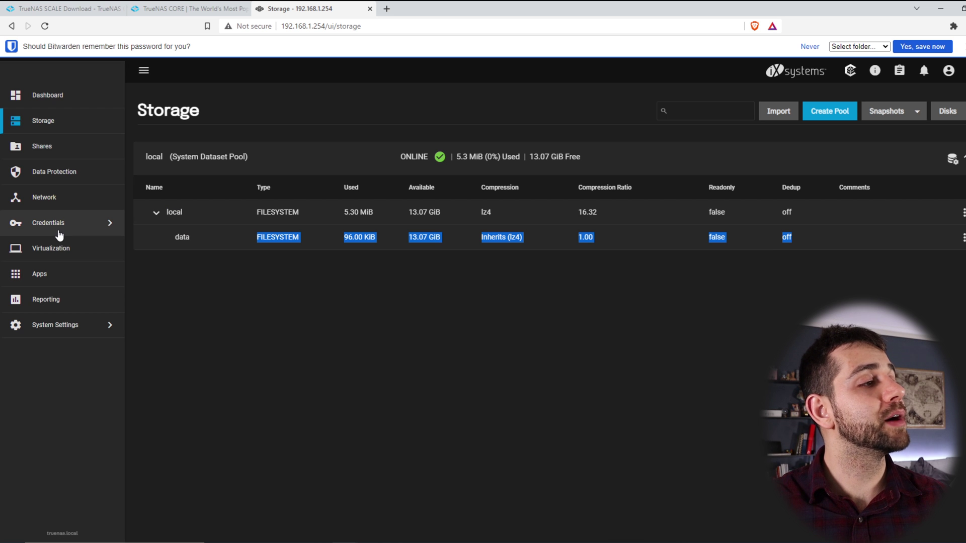
Step: Go to Credentials > Local Users and dismiss the note about hidden built-in users
left_click(59, 235)
left_click(172, 96)
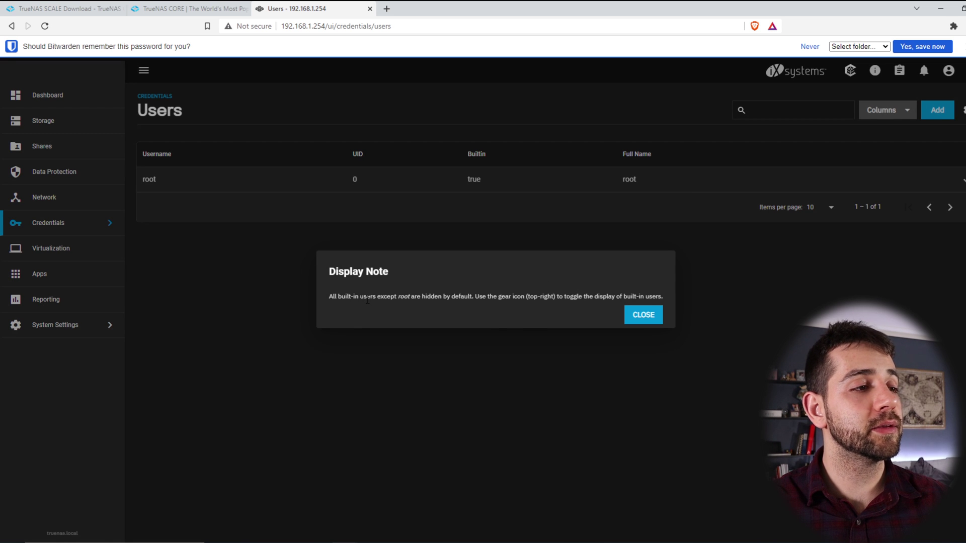
left_click_drag(367, 297, 548, 297)
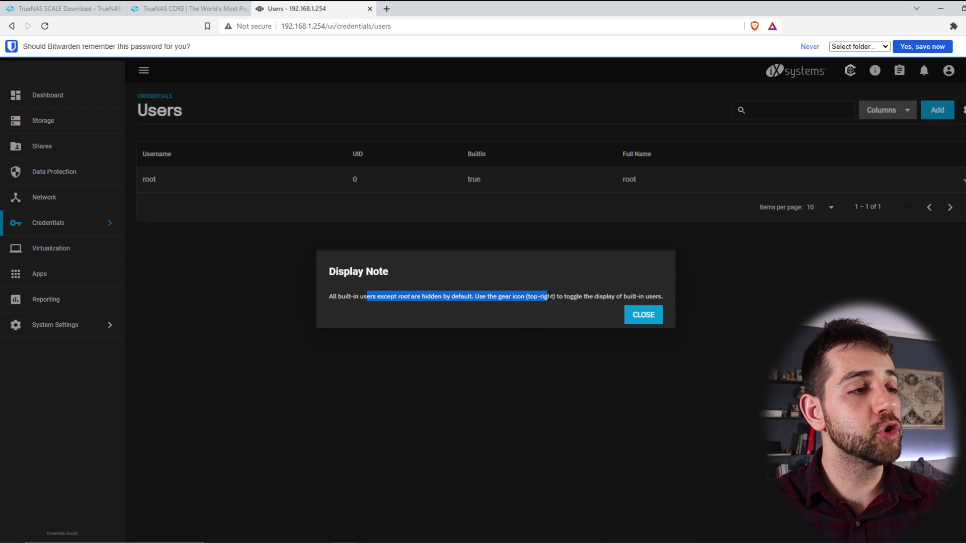
left_click(637, 322)
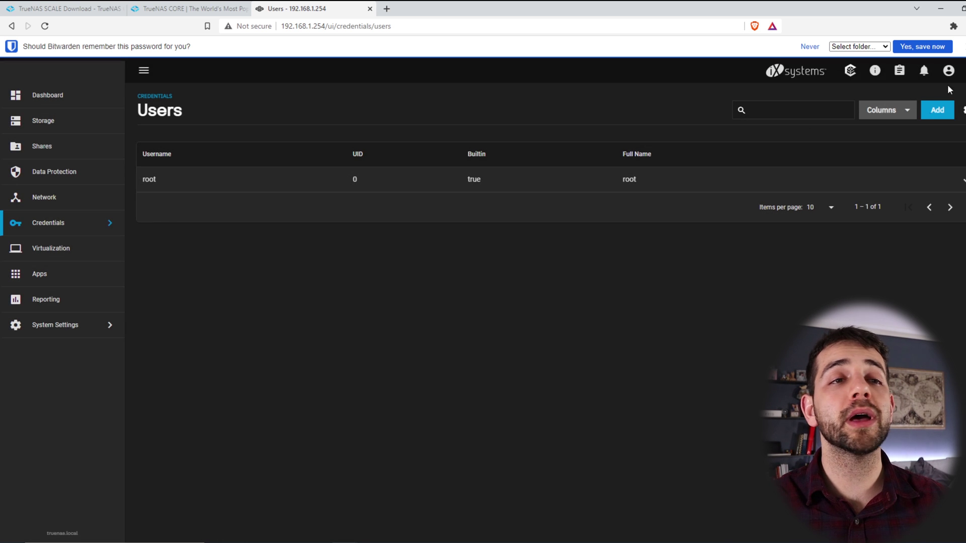
Step: Add a new user with full name, auto-filled username, and confirmed password, then save
left_click(943, 122)
left_click(657, 165)
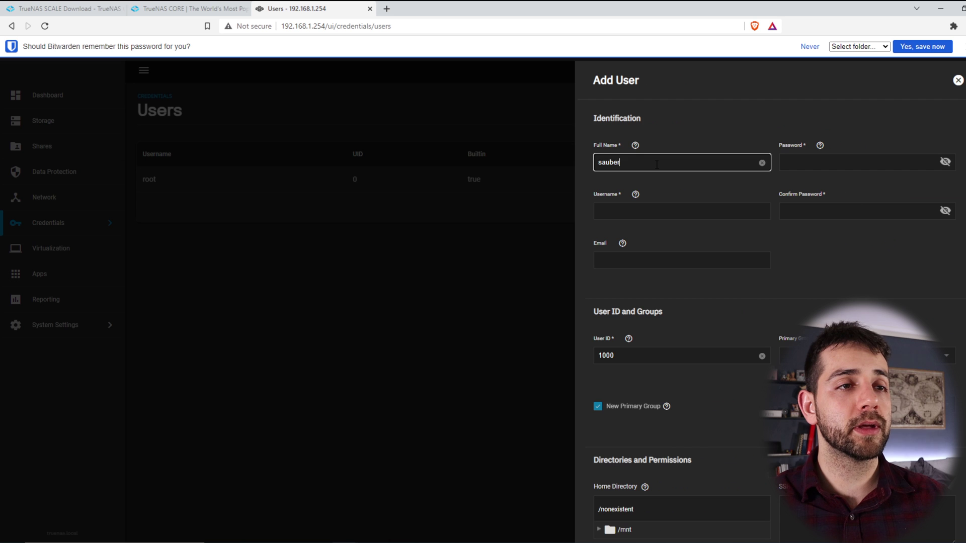
key("Tab")
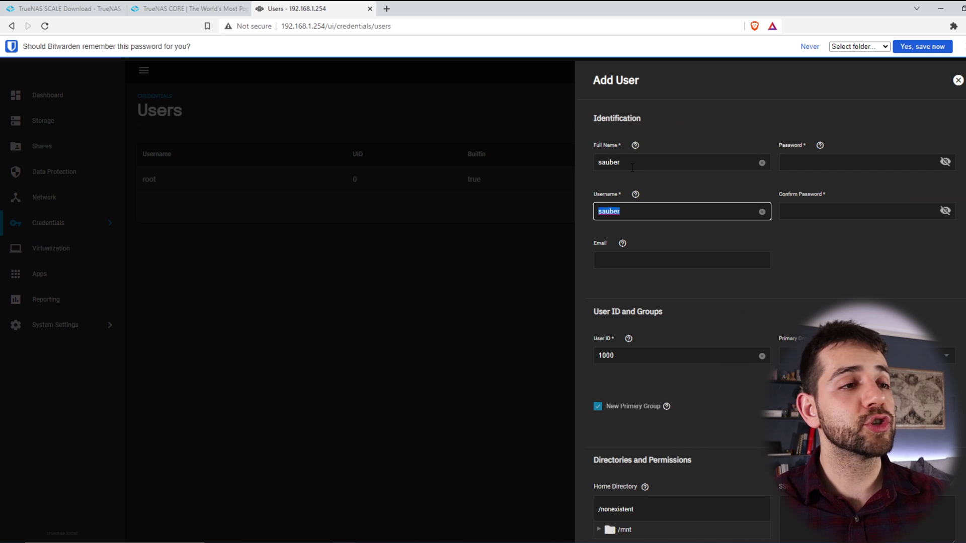
left_click(827, 160)
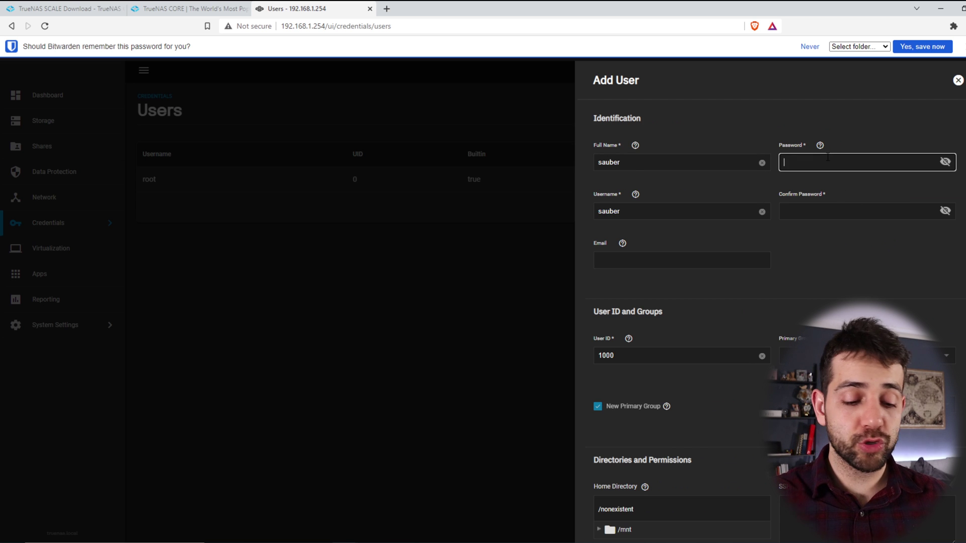
type("d")
key("Tab")
type("password")
scroll(649, 318, "down", 4)
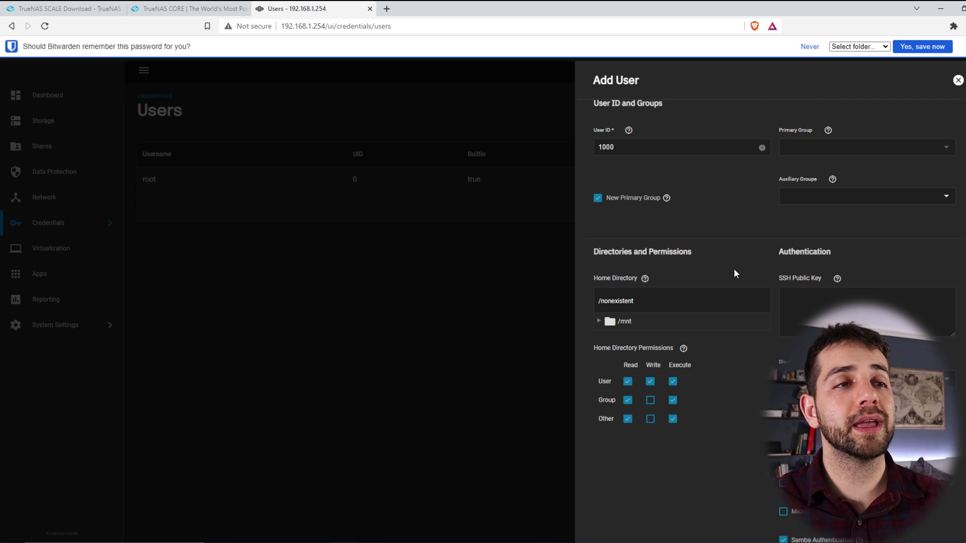
scroll(719, 327, "down", 2)
left_click(615, 518)
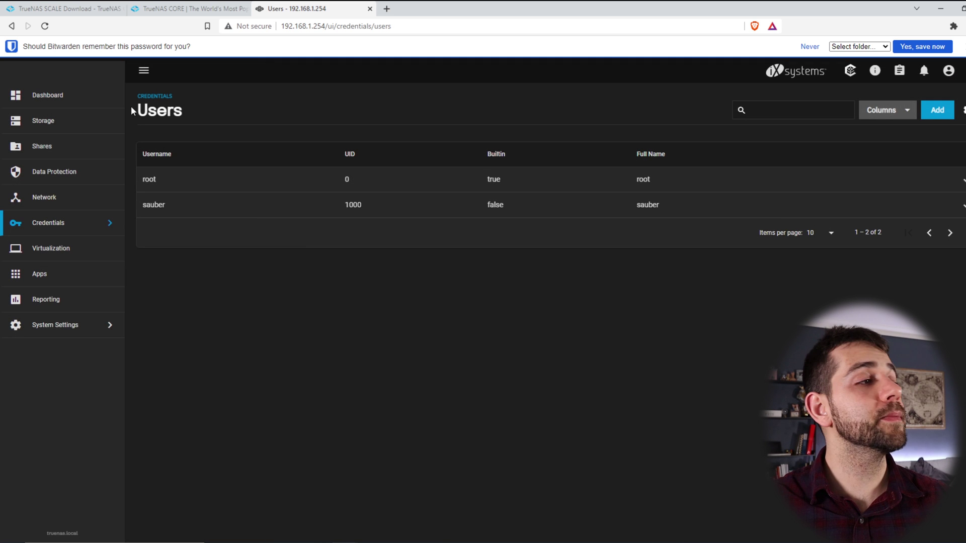
Step: Edit data's permissions to set the new user as owner, recursively and to child datasets, and save
left_click(49, 127)
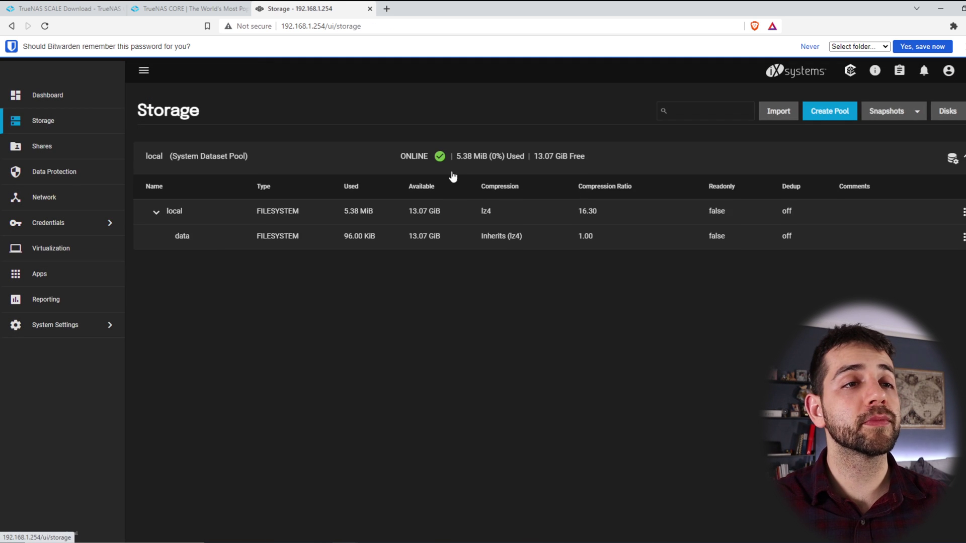
left_click(964, 237)
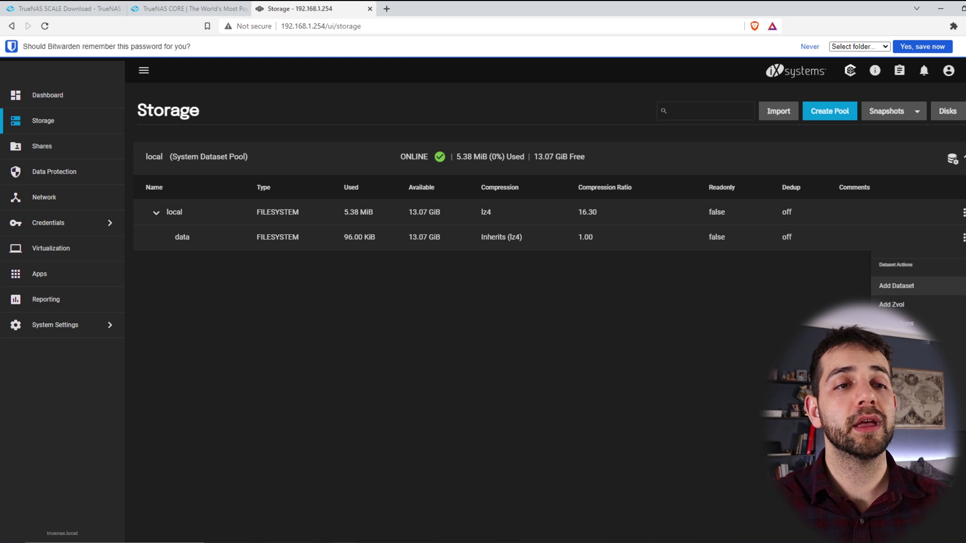
left_click(900, 342)
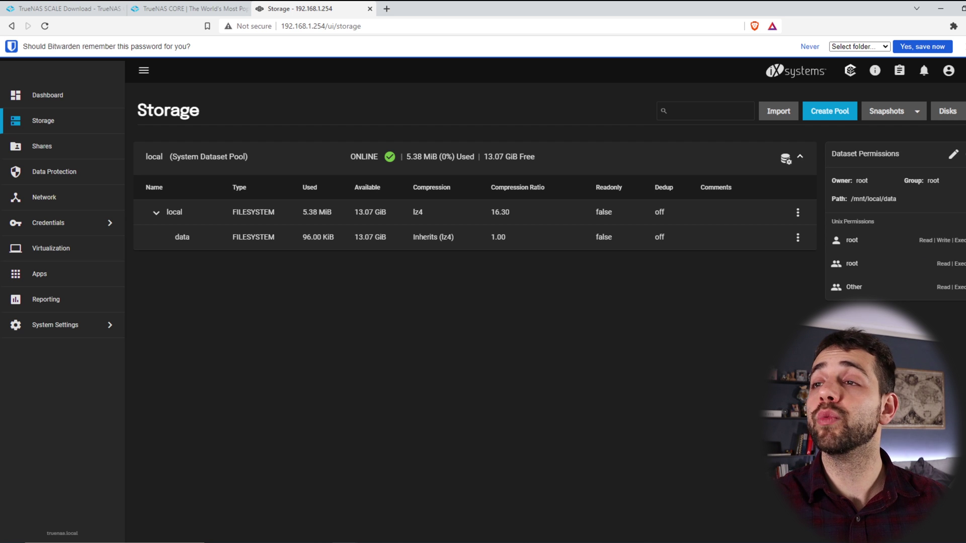
left_click(952, 155)
scroll(583, 171, "down", 1)
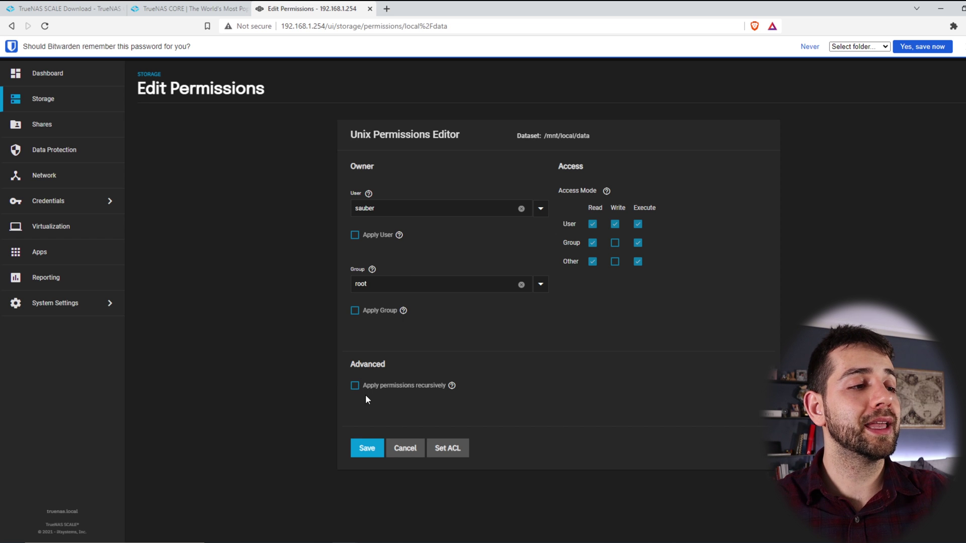
left_click(355, 385)
left_click(357, 315)
left_click(634, 314)
left_click(396, 417)
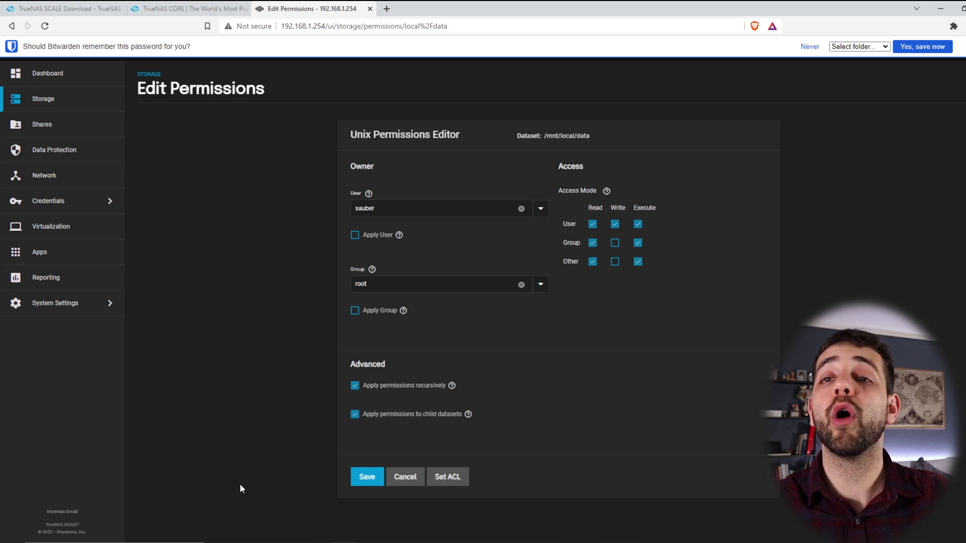
left_click(364, 478)
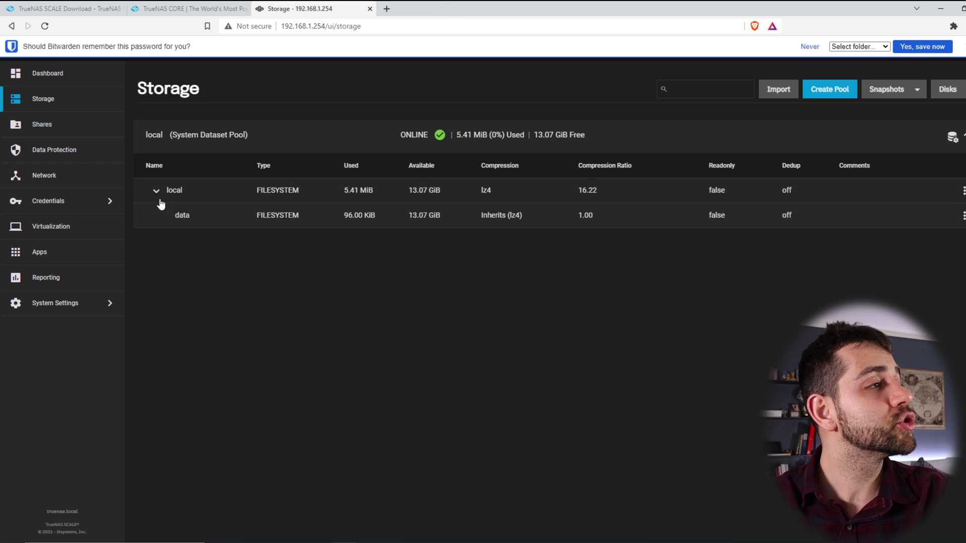
Step: Add a Windows (SMB) share with path /mnt/local/data and save it
left_click(44, 136)
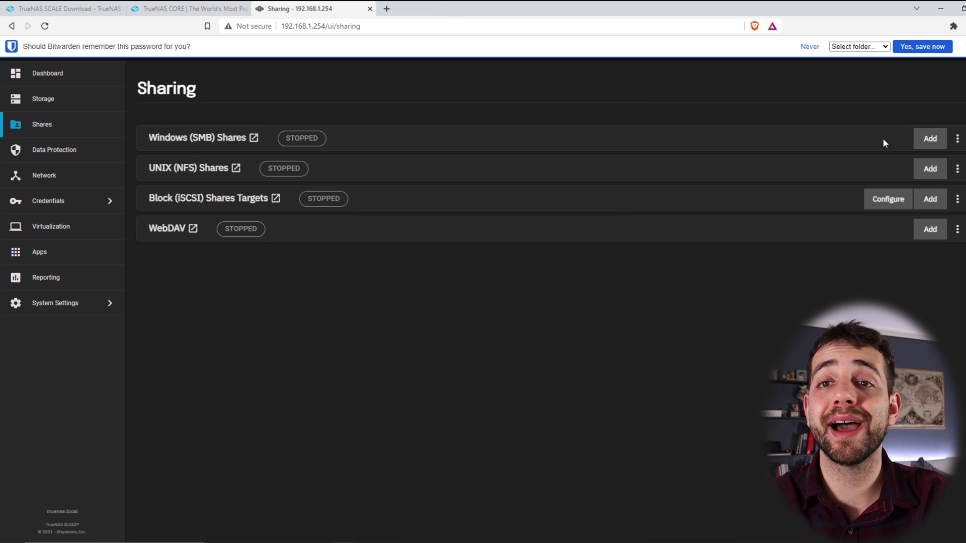
left_click(934, 143)
left_click(776, 190)
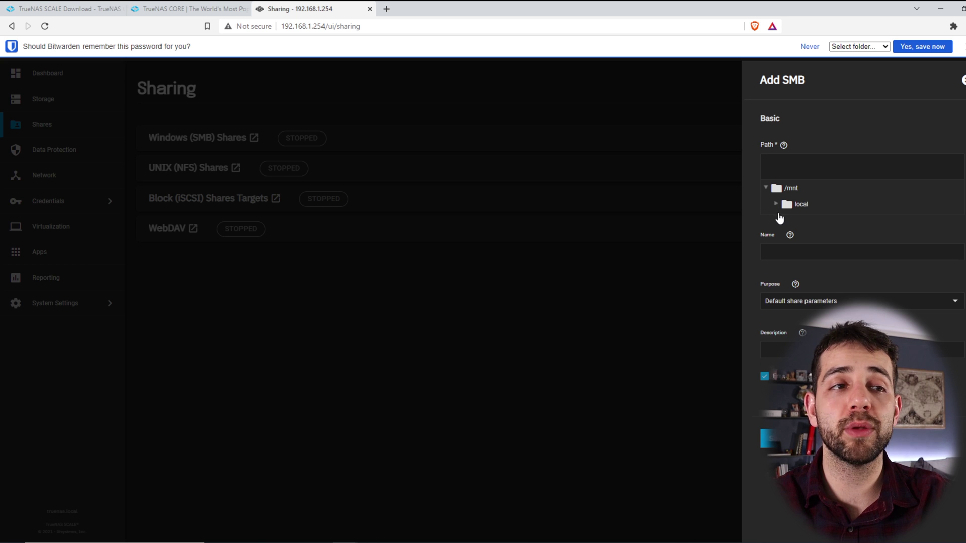
left_click(776, 206)
left_click(806, 221)
left_click(768, 455)
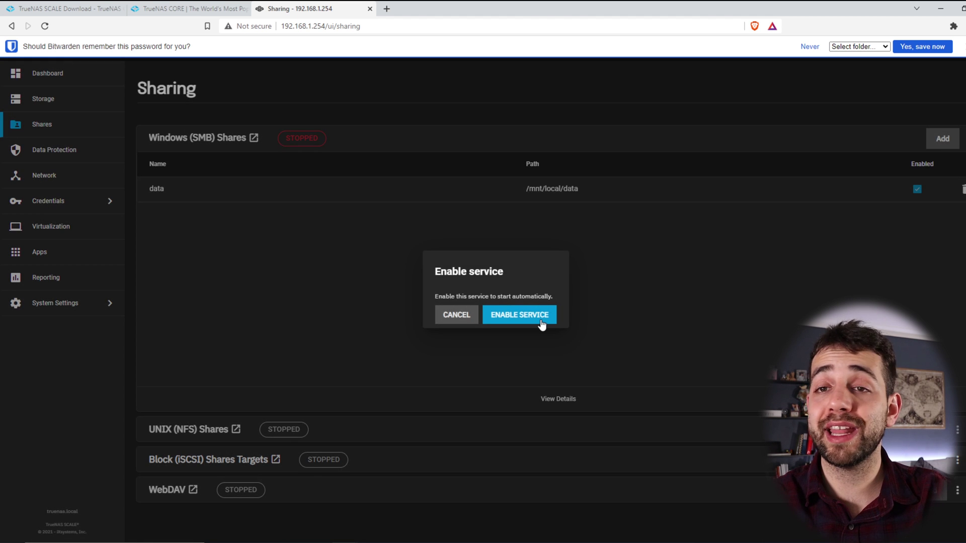
Step: Enable the SMB service and review the data share's settings without changes
left_click(540, 319)
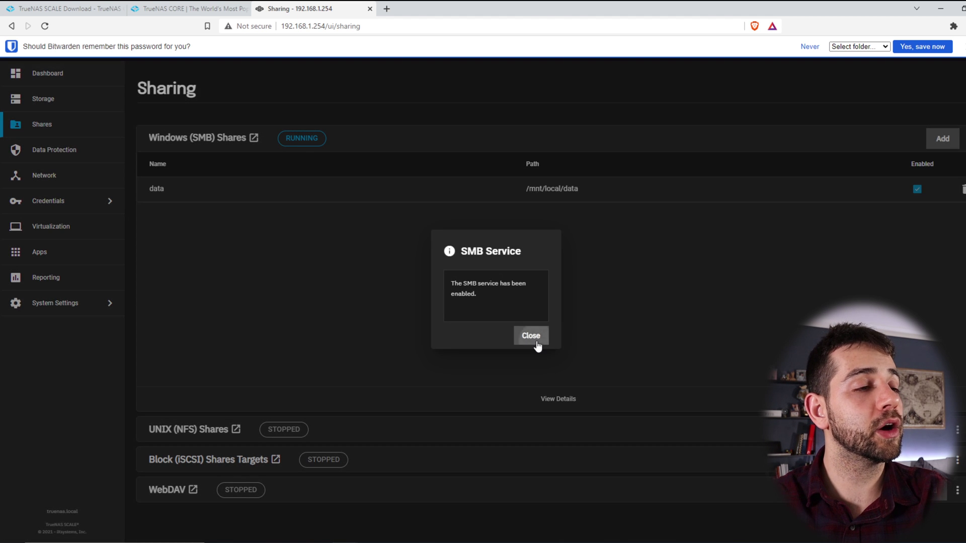
left_click(531, 335)
left_click(594, 194)
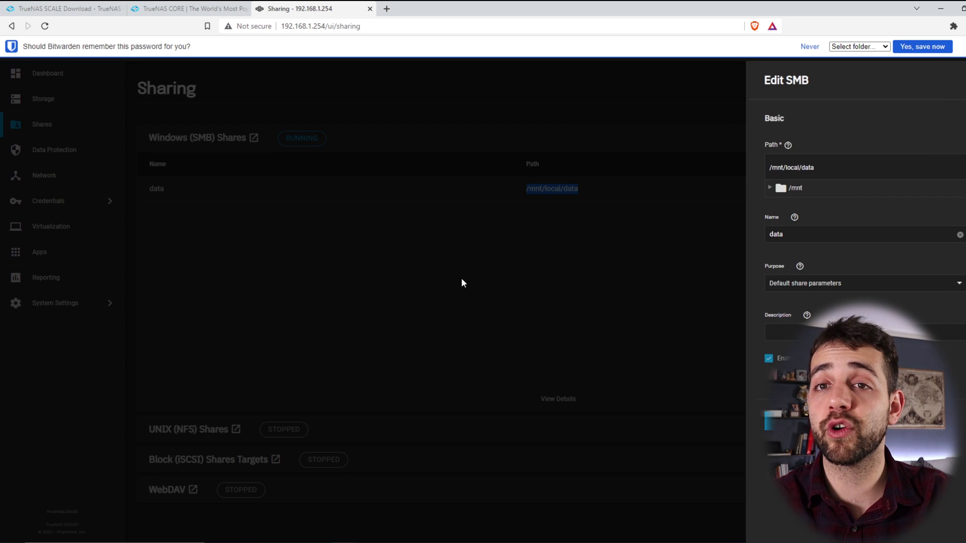
left_click(461, 279)
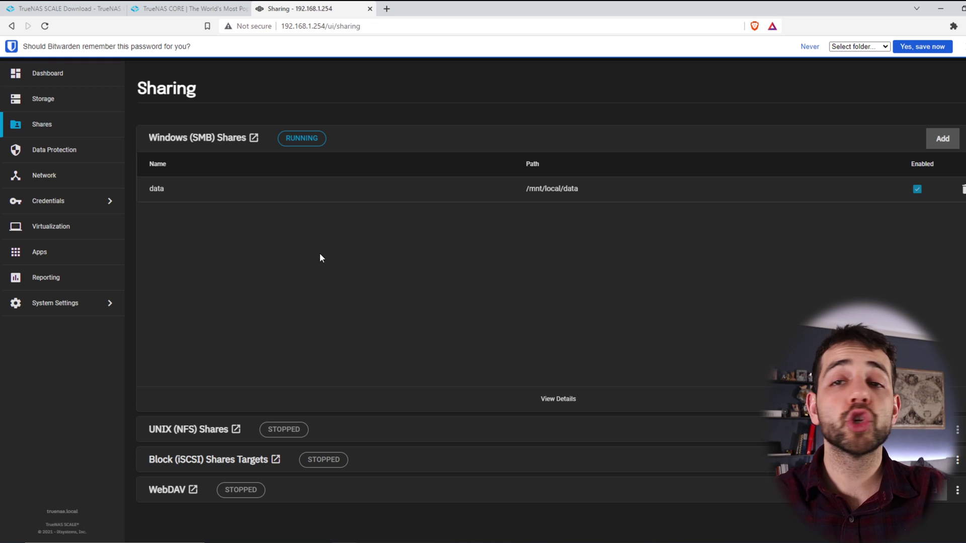
Step: Choose local as the Apps pool and watch the catalog sync jobs in the Task Manager
left_click(37, 256)
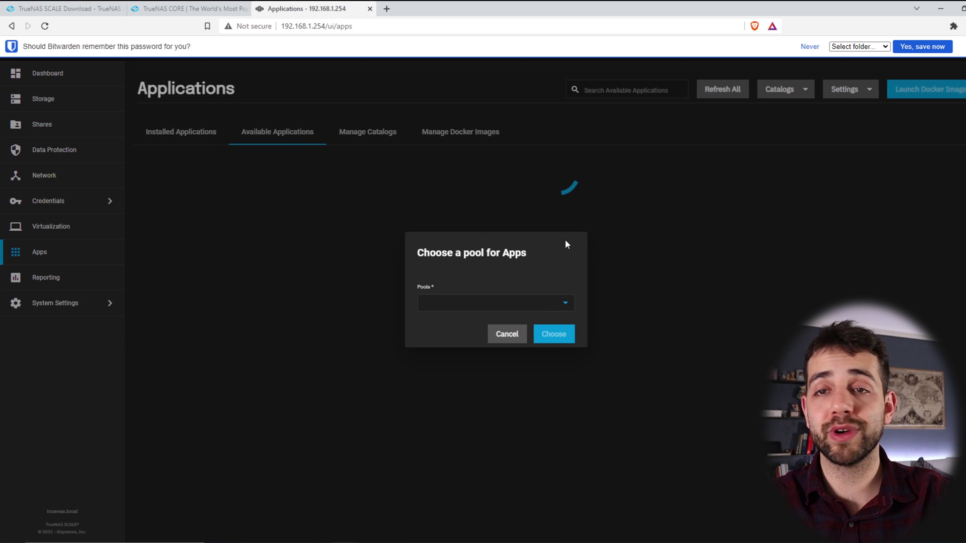
left_click(550, 306)
left_click(447, 310)
left_click(554, 334)
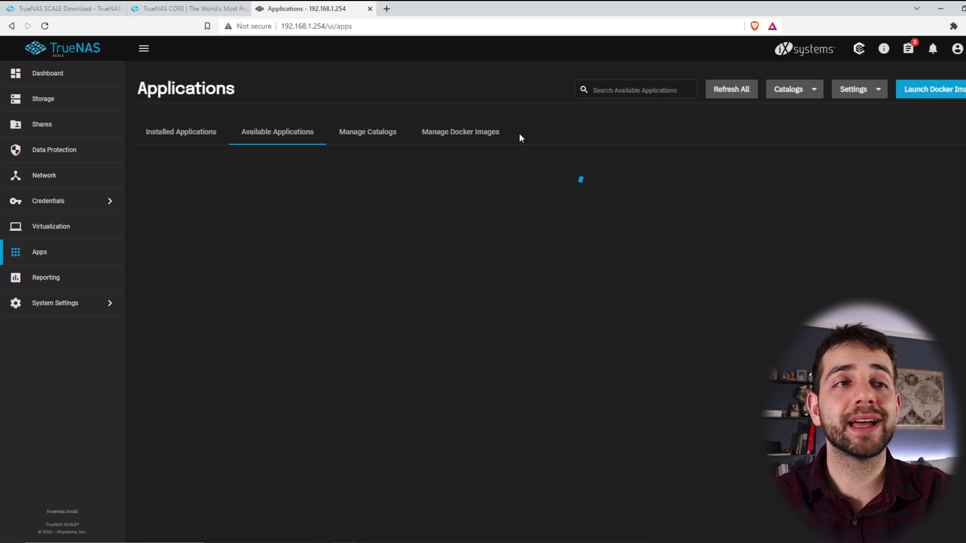
left_click(908, 48)
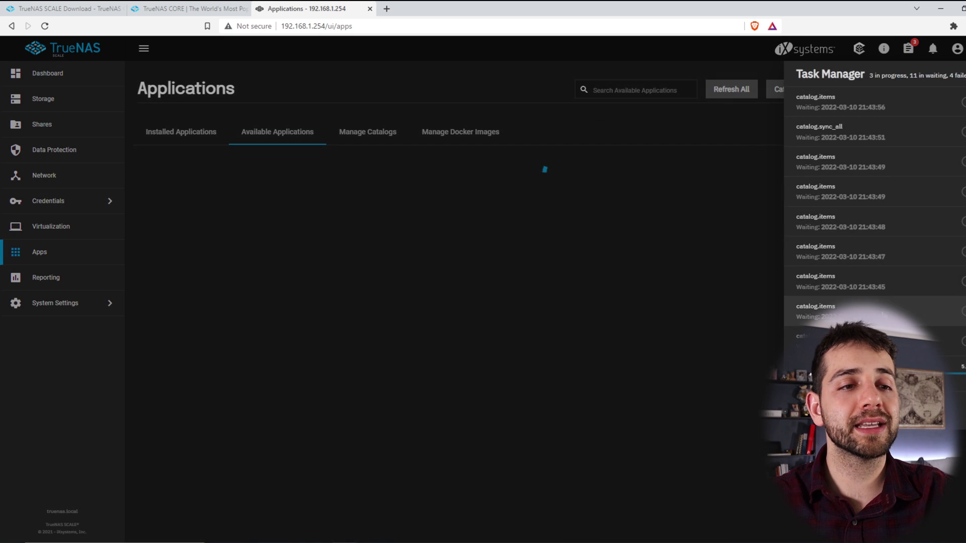
scroll(935, 205, "down", 2)
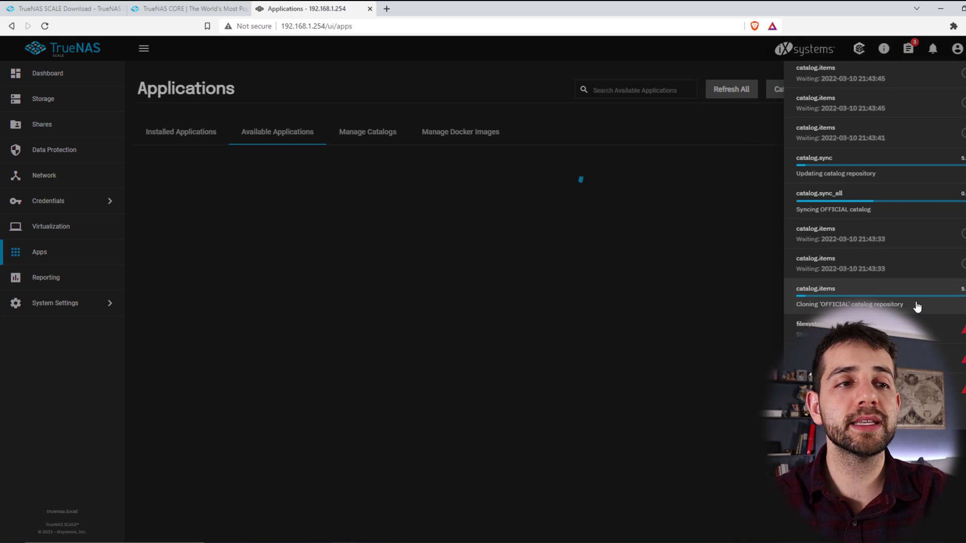